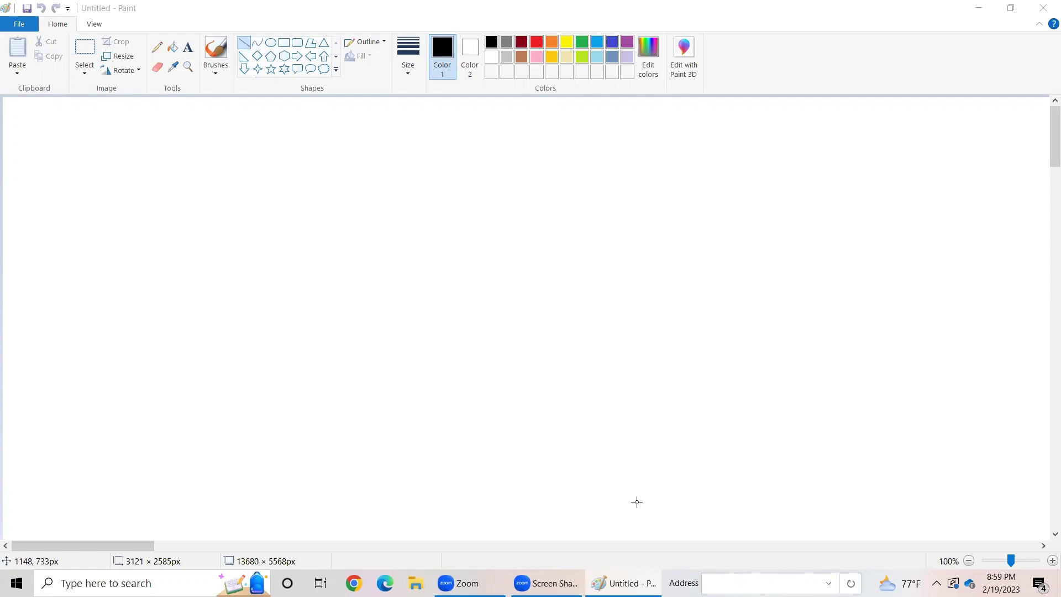
Step: Zoom out to 12.50% so the whole 3121 × 2585 canvas is visible
{"action": "left_click", "coordinate": [969, 561]}
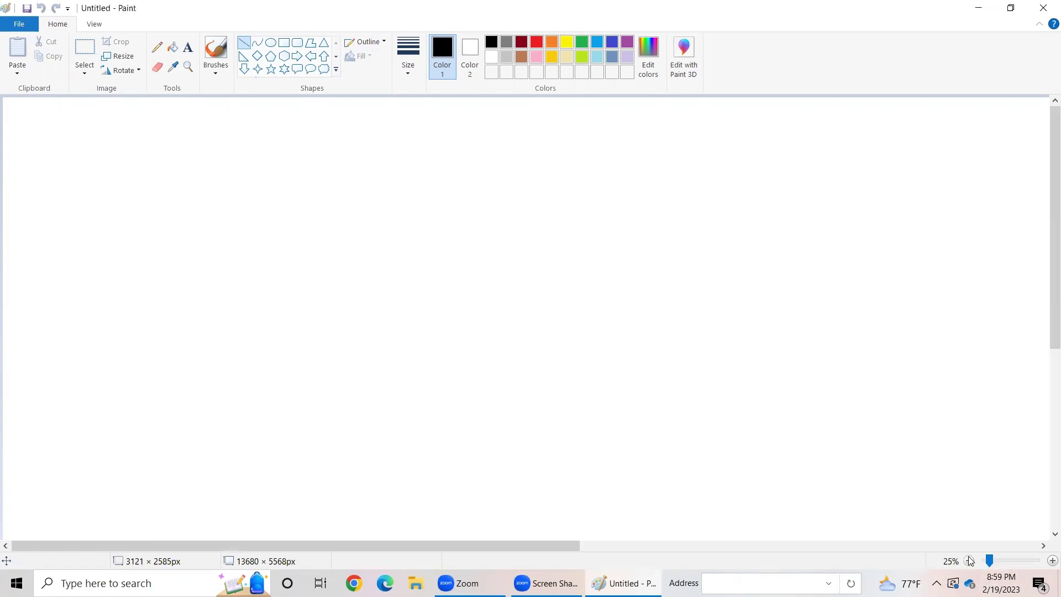
{"action": "left_click", "coordinate": [970, 561]}
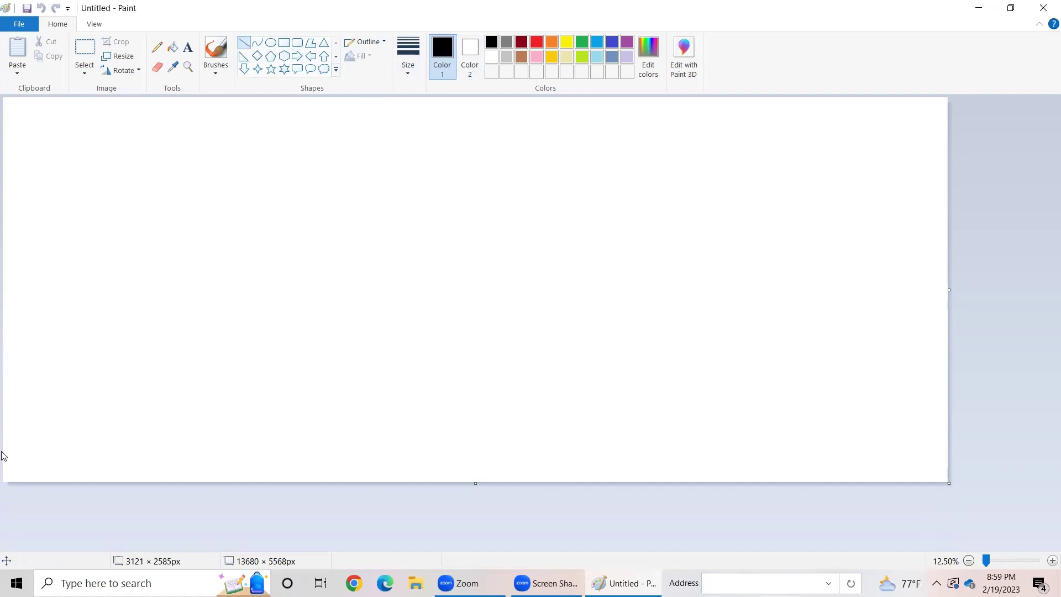
Step: Draw the long diagonal line from the lower-left edge to the top-right corner
{"action": "mouse_move", "coordinate": [5, 456]}
{"action": "left_mouse_down"}
{"action": "mouse_move", "coordinate": [568, 247]}
{"action": "mouse_move", "coordinate": [784, 241]}
{"action": "left_mouse_up"}
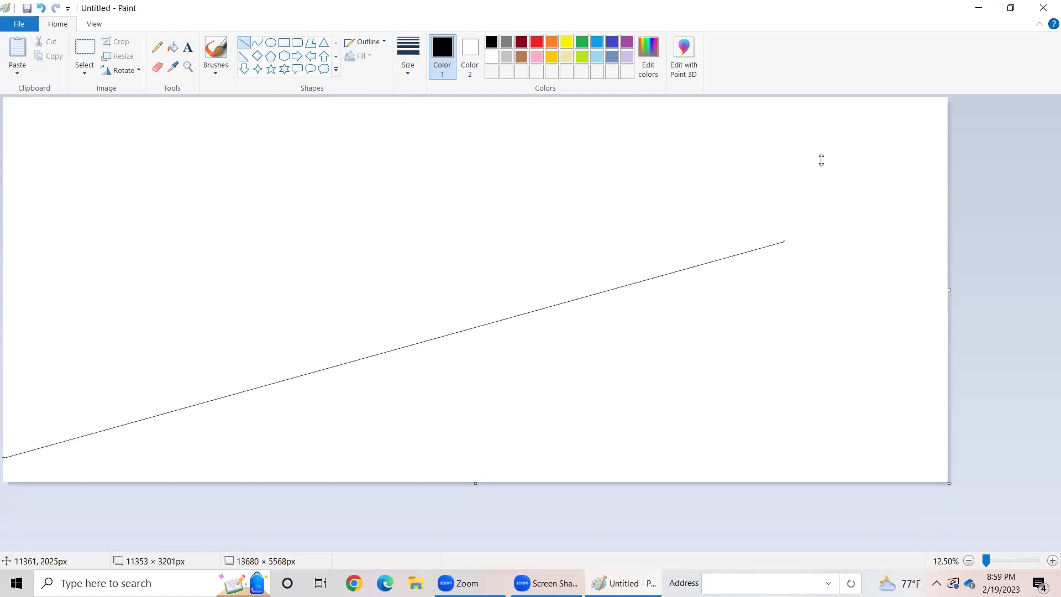
{"action": "left_click_drag", "start_coordinate": [784, 241], "coordinate": [859, 122]}
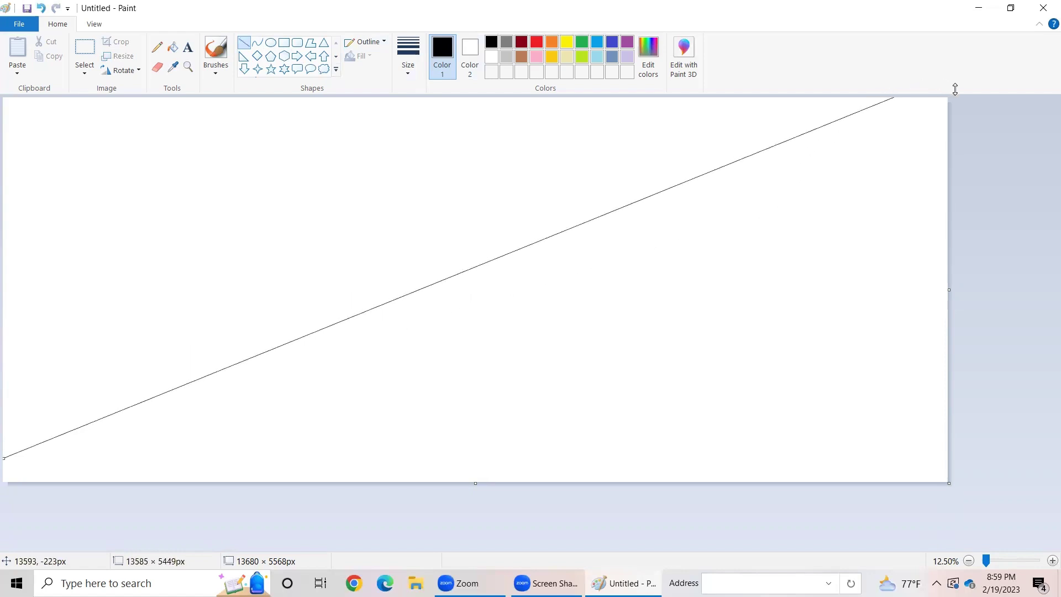
{"action": "left_click_drag", "start_coordinate": [917, 87], "coordinate": [962, 90]}
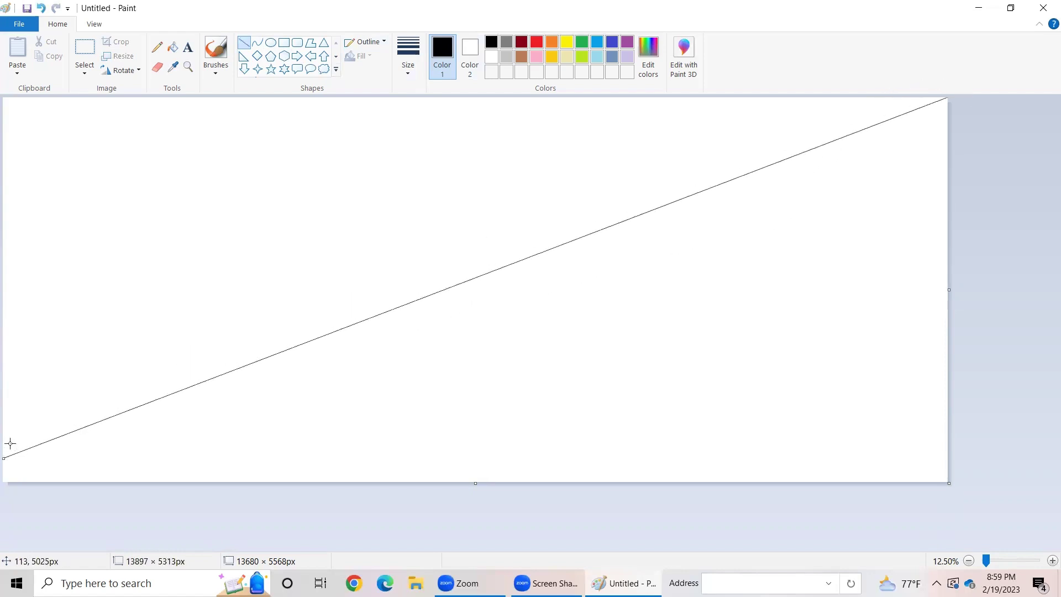
{"action": "left_click_drag", "start_coordinate": [4, 458], "coordinate": [2, 462]}
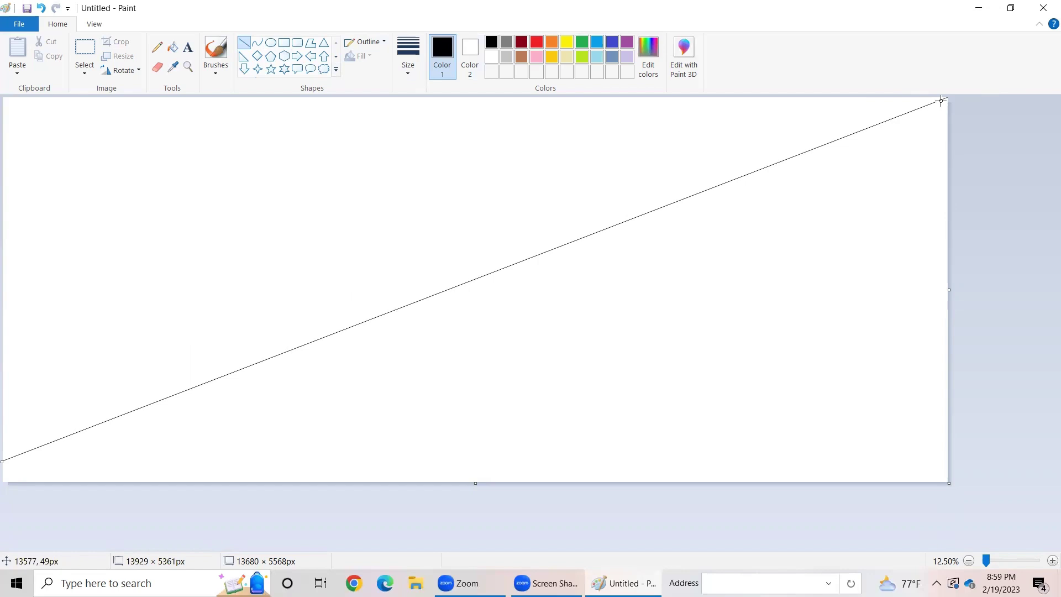
{"action": "left_click_drag", "start_coordinate": [941, 101], "coordinate": [932, 90]}
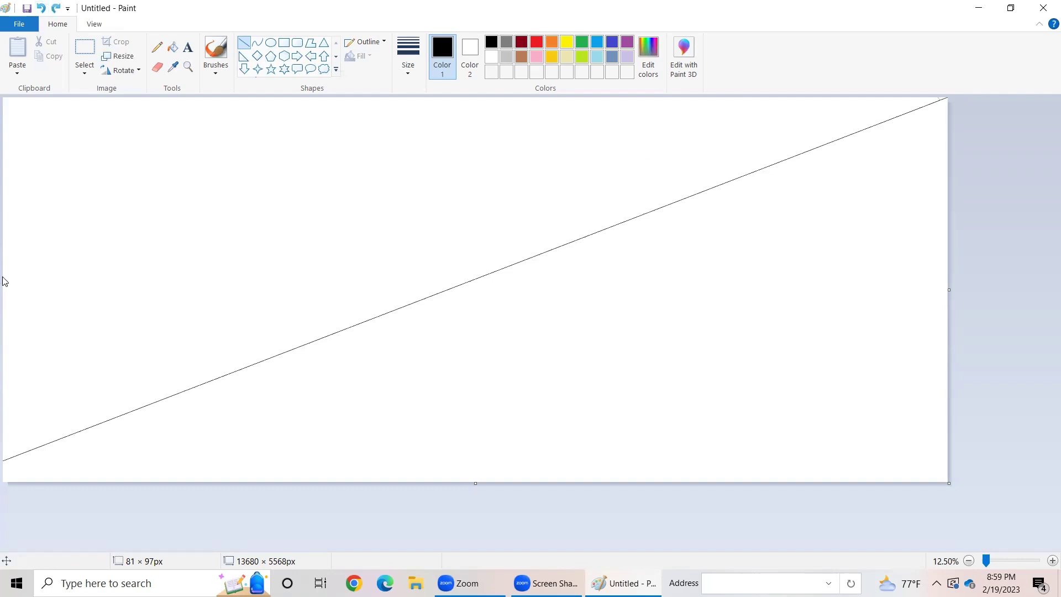
Step: Draw a shorter line from the left edge that meets the diagonal
{"action": "left_click_drag", "start_coordinate": [6, 273], "coordinate": [184, 391]}
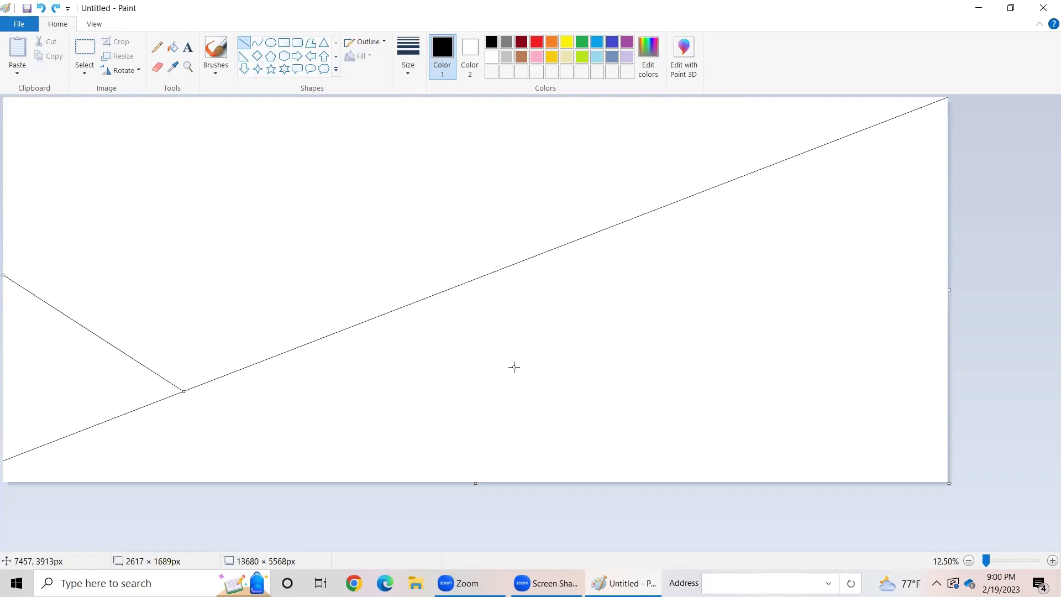
{"action": "left_click_drag", "start_coordinate": [3, 276], "coordinate": [1, 263]}
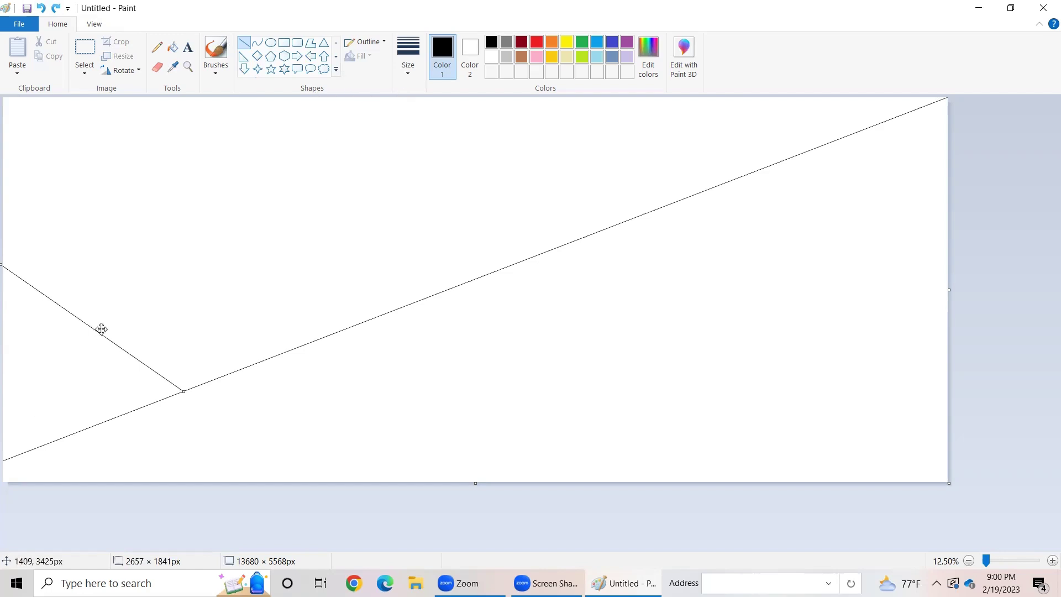
{"action": "left_click_drag", "start_coordinate": [101, 327], "coordinate": [105, 292]}
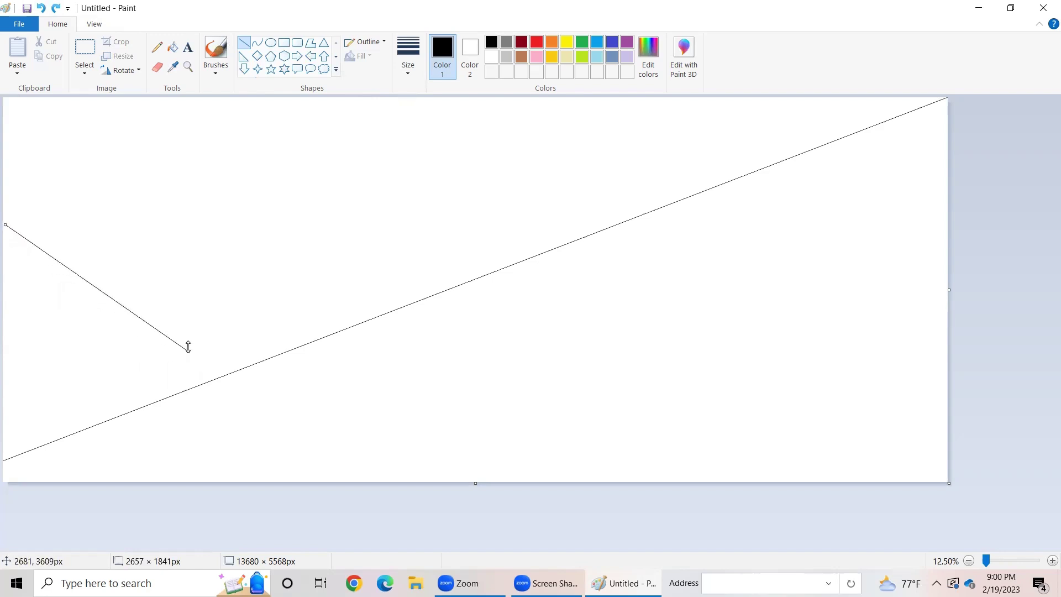
{"action": "left_click_drag", "start_coordinate": [188, 347], "coordinate": [238, 370]}
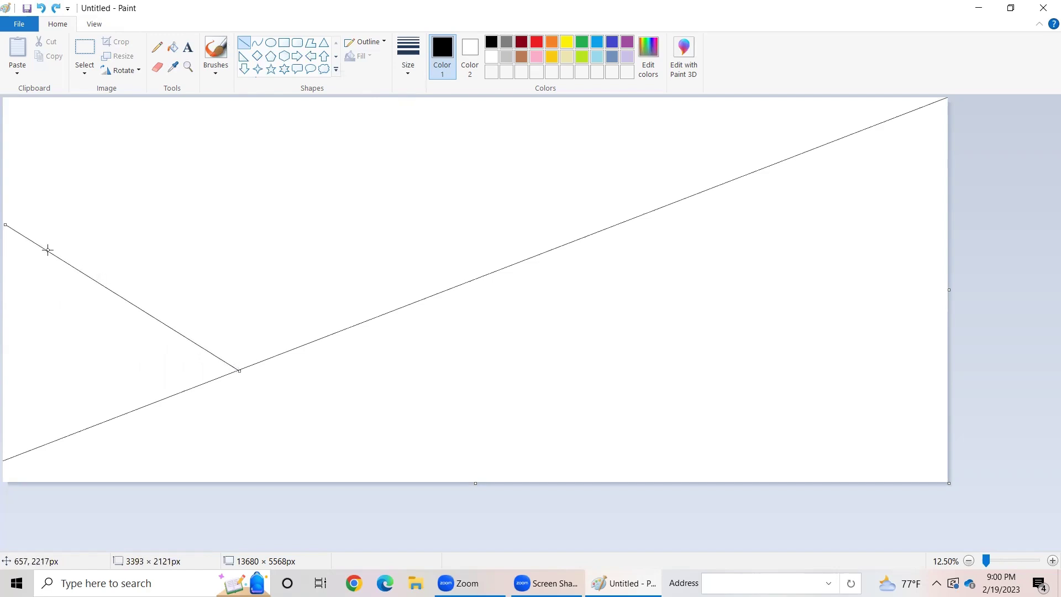
{"action": "left_click_drag", "start_coordinate": [6, 224], "coordinate": [2, 213]}
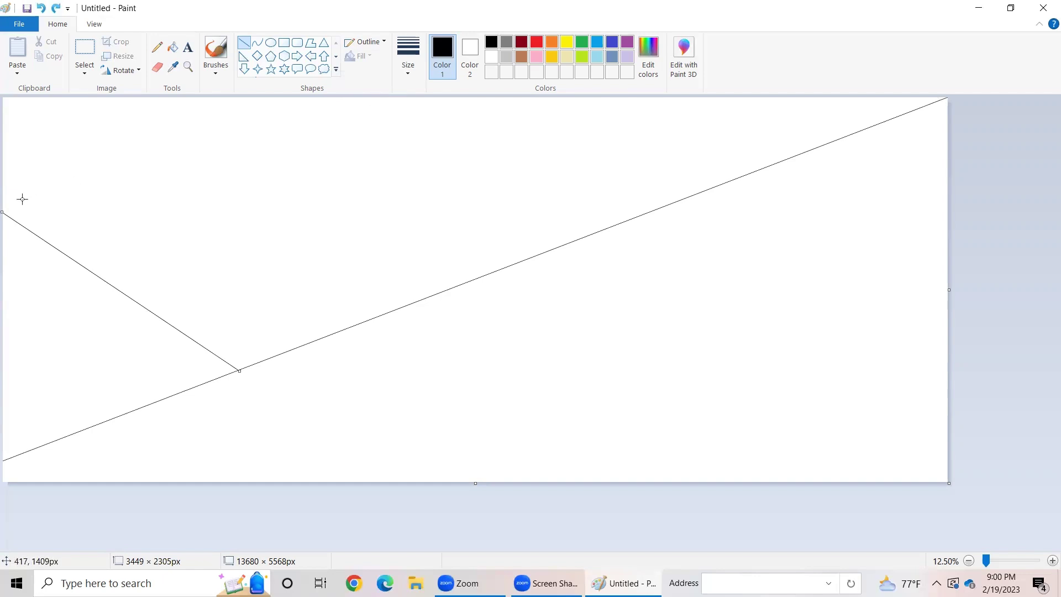
Step: Draw lines from the diagonal up to the top edge and out to the right edge
{"action": "left_click", "coordinate": [448, 98]}
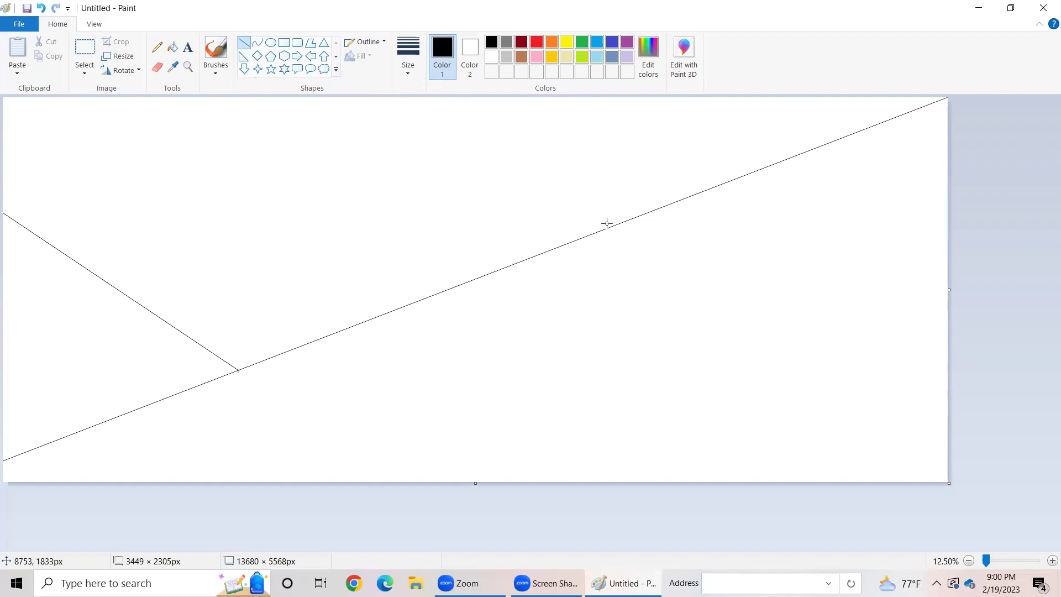
{"action": "left_click_drag", "start_coordinate": [489, 107], "coordinate": [644, 217]}
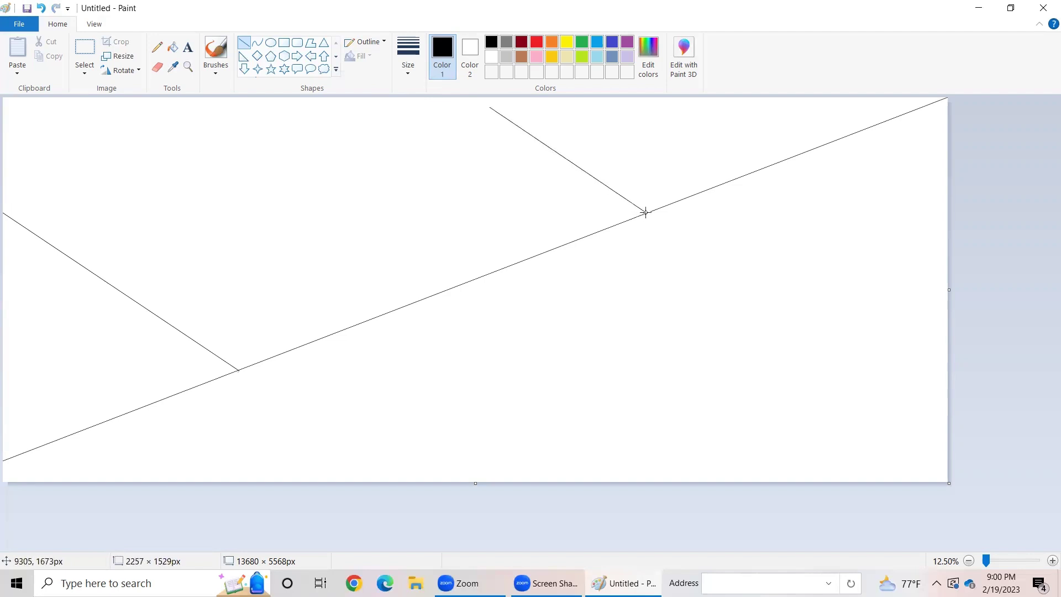
{"action": "left_click_drag", "start_coordinate": [643, 218], "coordinate": [643, 215]}
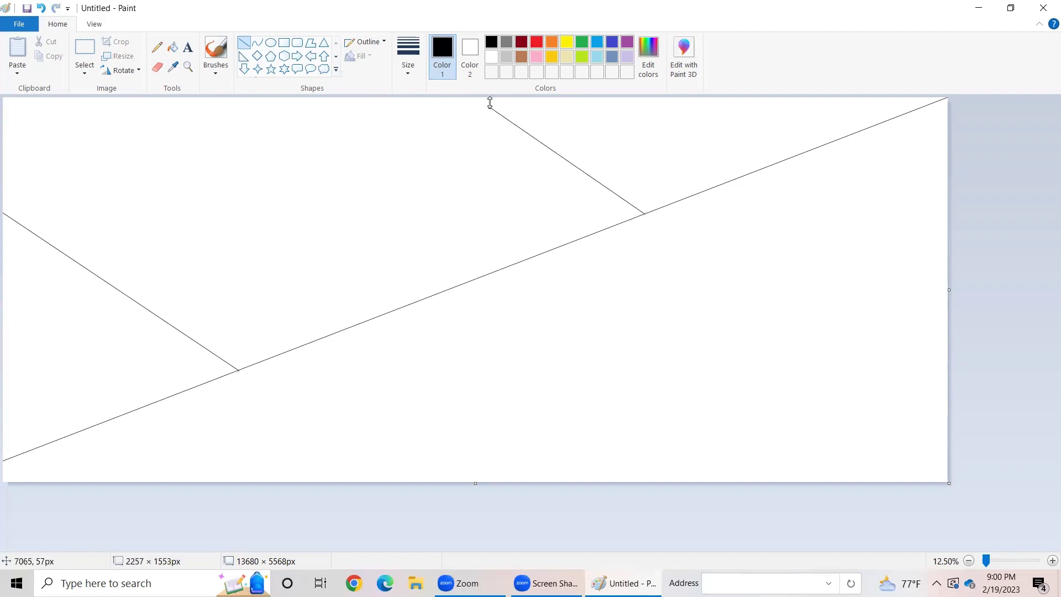
{"action": "left_click_drag", "start_coordinate": [488, 104], "coordinate": [471, 89]}
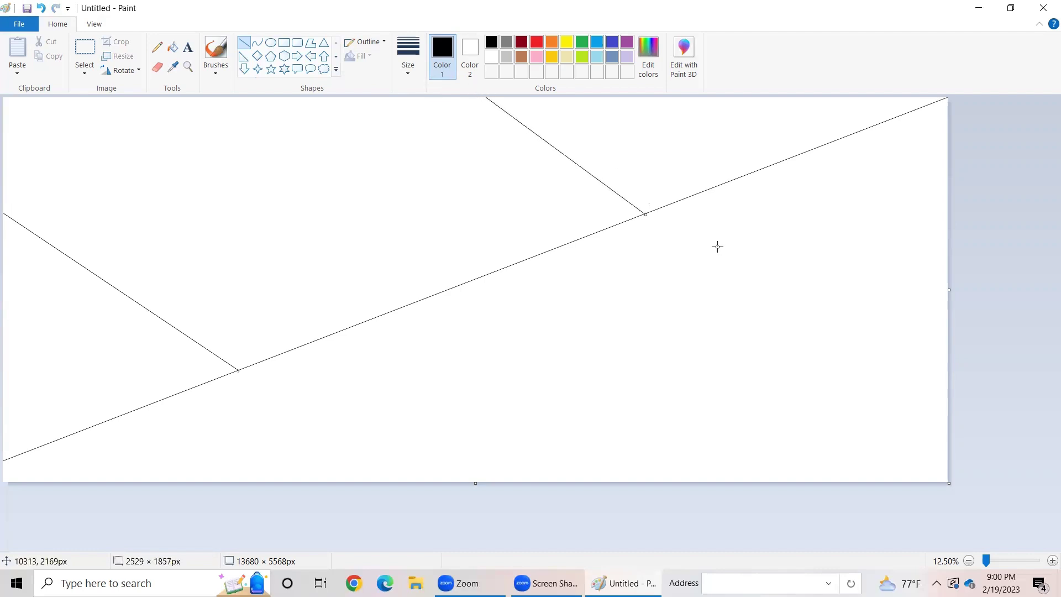
{"action": "left_click_drag", "start_coordinate": [703, 190], "coordinate": [1027, 460]}
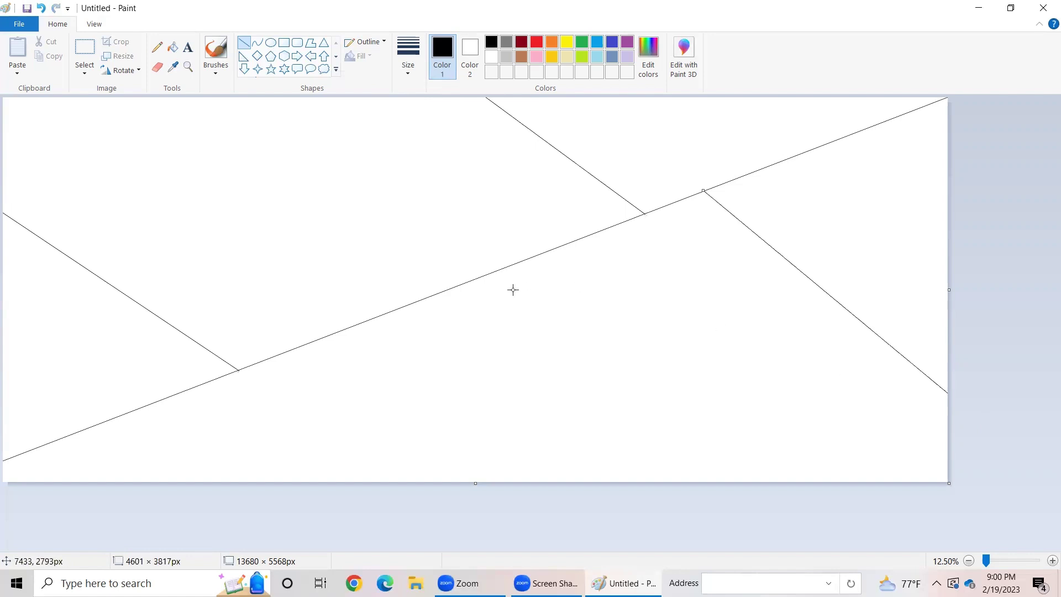
Step: Draw a line from the diagonal down to the bottom edge and commit it
{"action": "mouse_move", "coordinate": [498, 269]}
{"action": "left_mouse_down"}
{"action": "mouse_move", "coordinate": [837, 593]}
{"action": "mouse_move", "coordinate": [809, 590]}
{"action": "left_mouse_up"}
{"action": "mouse_move", "coordinate": [500, 269]}
{"action": "left_mouse_down"}
{"action": "mouse_move", "coordinate": [315, 351]}
{"action": "mouse_move", "coordinate": [324, 332]}
{"action": "left_mouse_up"}
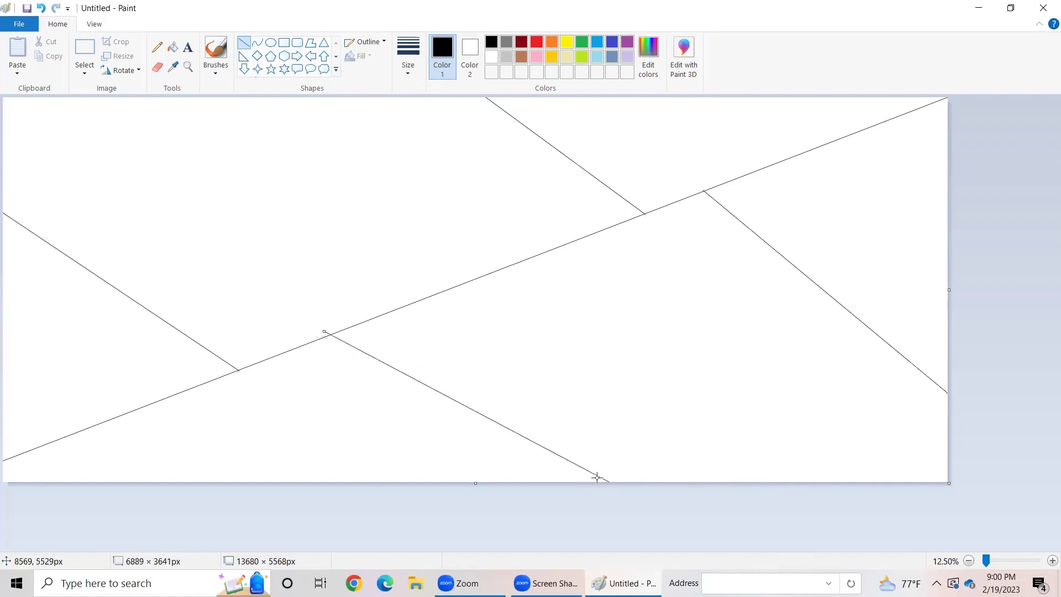
{"action": "mouse_move", "coordinate": [604, 478]}
{"action": "left_mouse_down"}
{"action": "mouse_move", "coordinate": [582, 494]}
{"action": "mouse_move", "coordinate": [581, 480]}
{"action": "mouse_move", "coordinate": [593, 487]}
{"action": "left_mouse_up"}
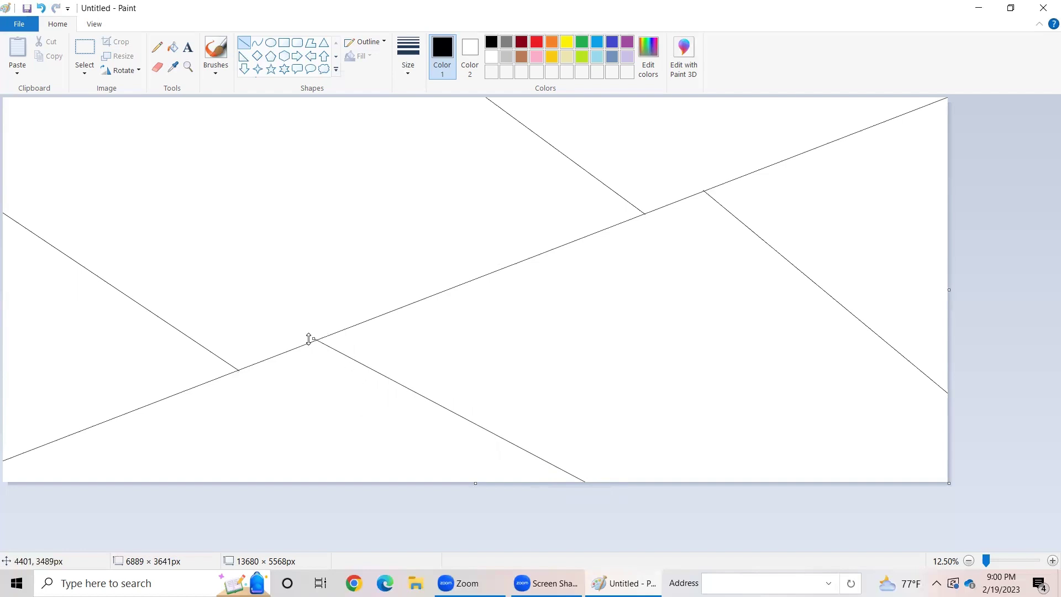
{"action": "left_click_drag", "start_coordinate": [313, 339], "coordinate": [316, 341]}
{"action": "left_click_drag", "start_coordinate": [318, 341], "coordinate": [315, 338]}
{"action": "left_click", "coordinate": [360, 532]}
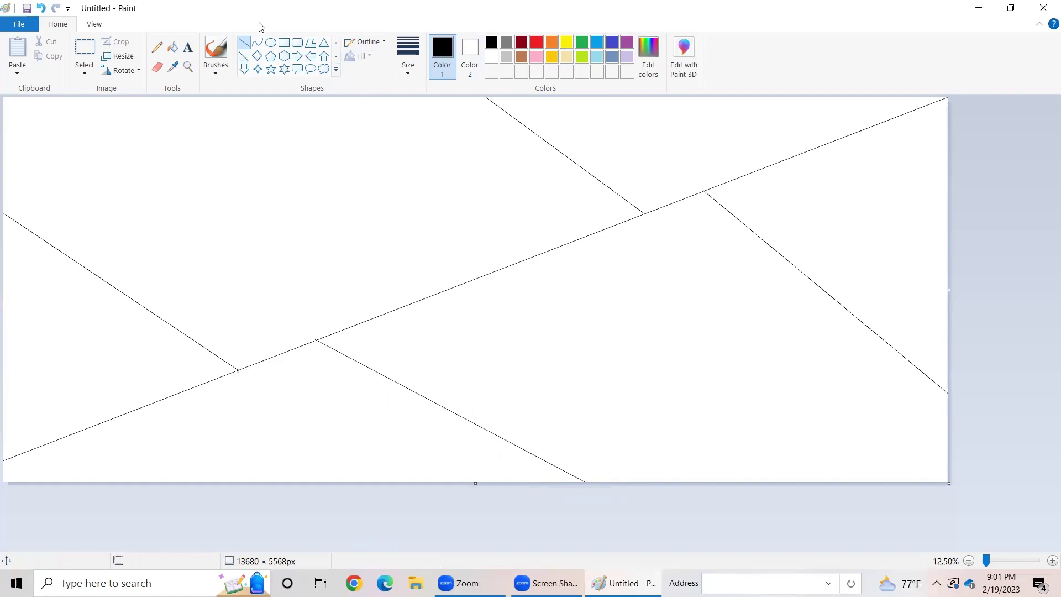
Step: Fill the top and bottom-left triangles with red
{"action": "left_click", "coordinate": [172, 48]}
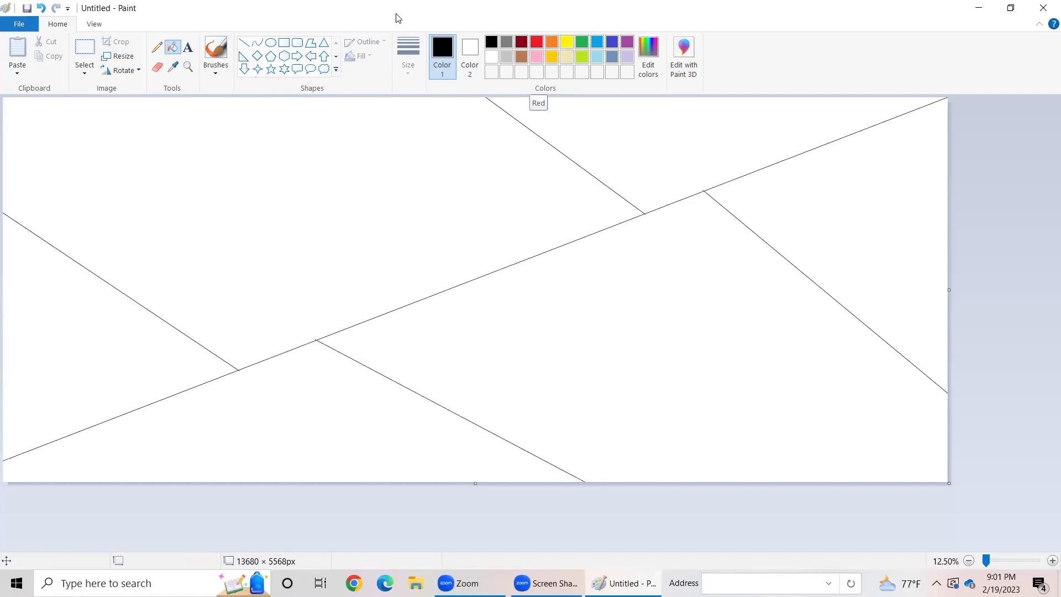
{"action": "left_click", "coordinate": [536, 42]}
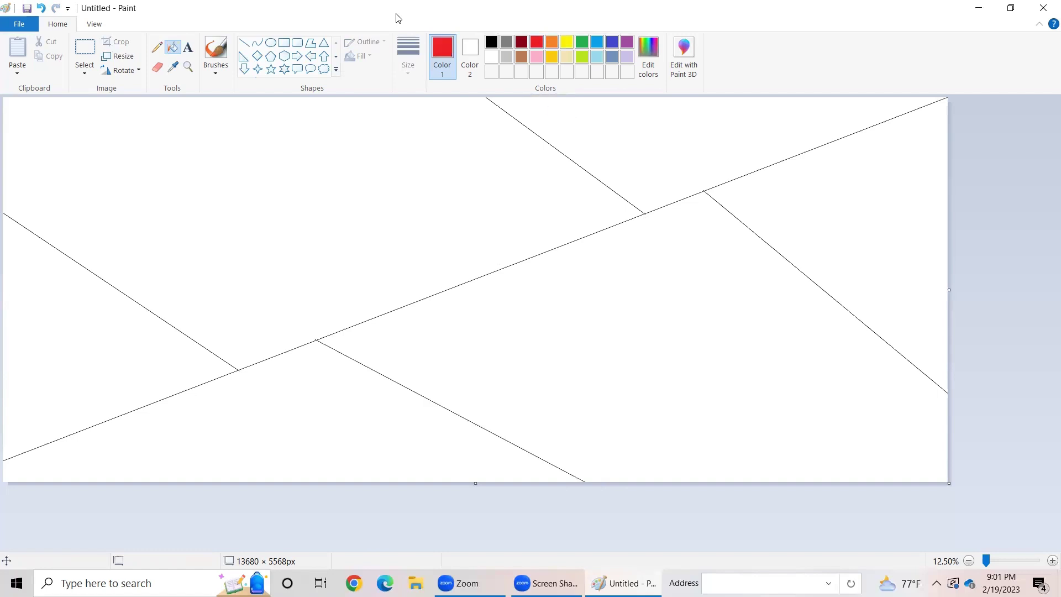
{"action": "left_click", "coordinate": [626, 130]}
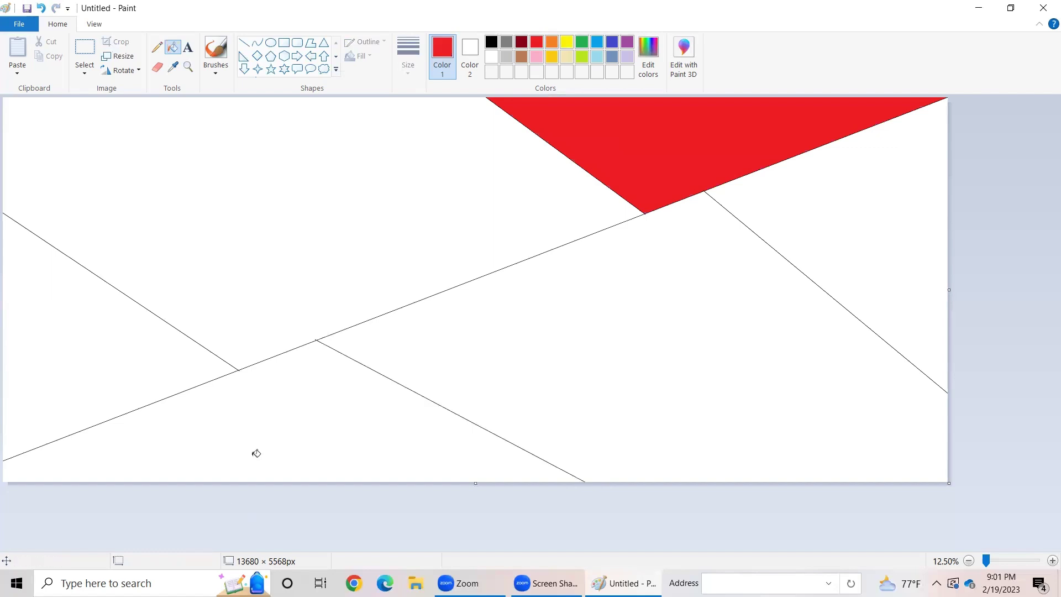
{"action": "left_click", "coordinate": [260, 436]}
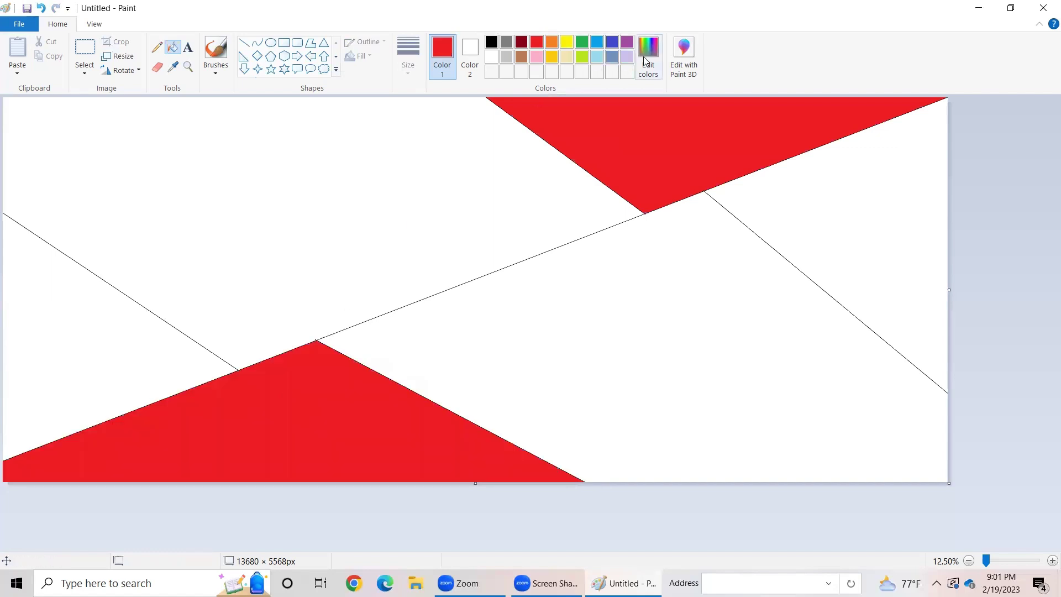
Step: Fill the upper-left and lower-right regions with orange
{"action": "left_click", "coordinate": [551, 41]}
{"action": "left_click", "coordinate": [331, 218]}
{"action": "left_click", "coordinate": [626, 344]}
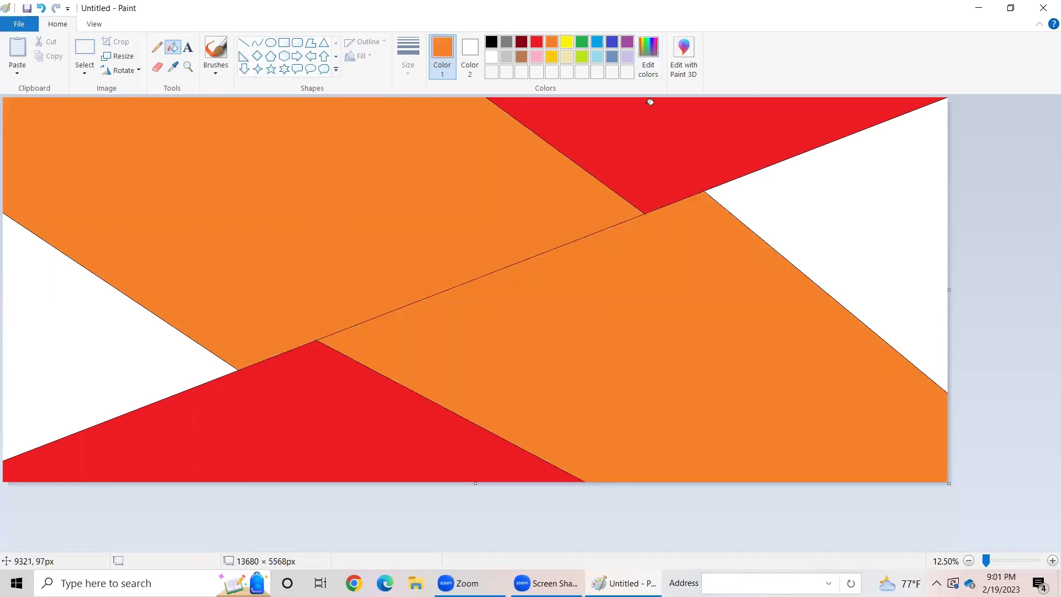
Step: Fill the left and right white triangles with yellow
{"action": "left_click", "coordinate": [567, 43]}
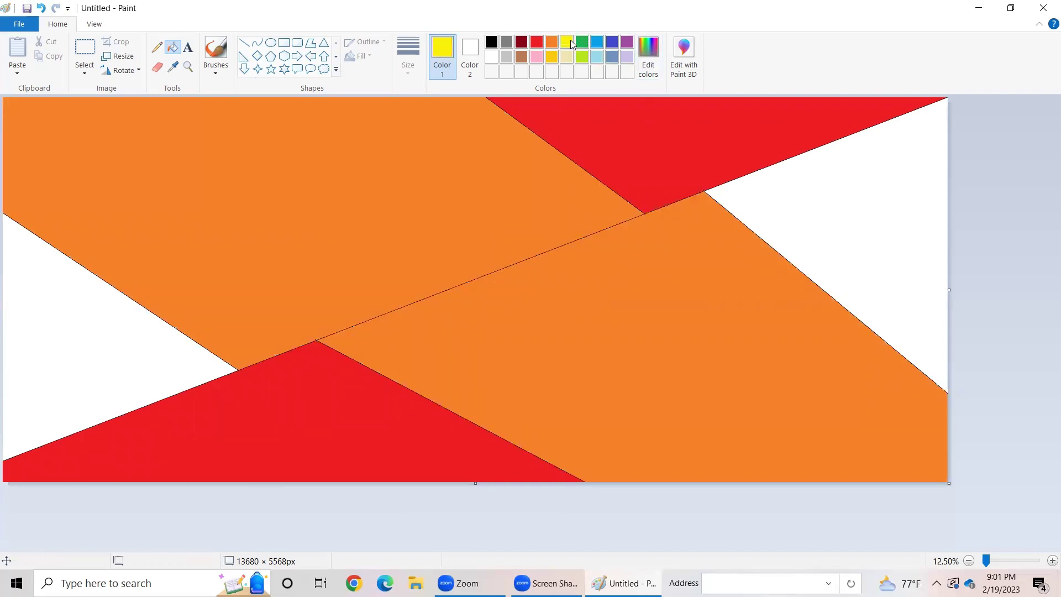
{"action": "left_click", "coordinate": [125, 353]}
{"action": "left_click", "coordinate": [824, 168]}
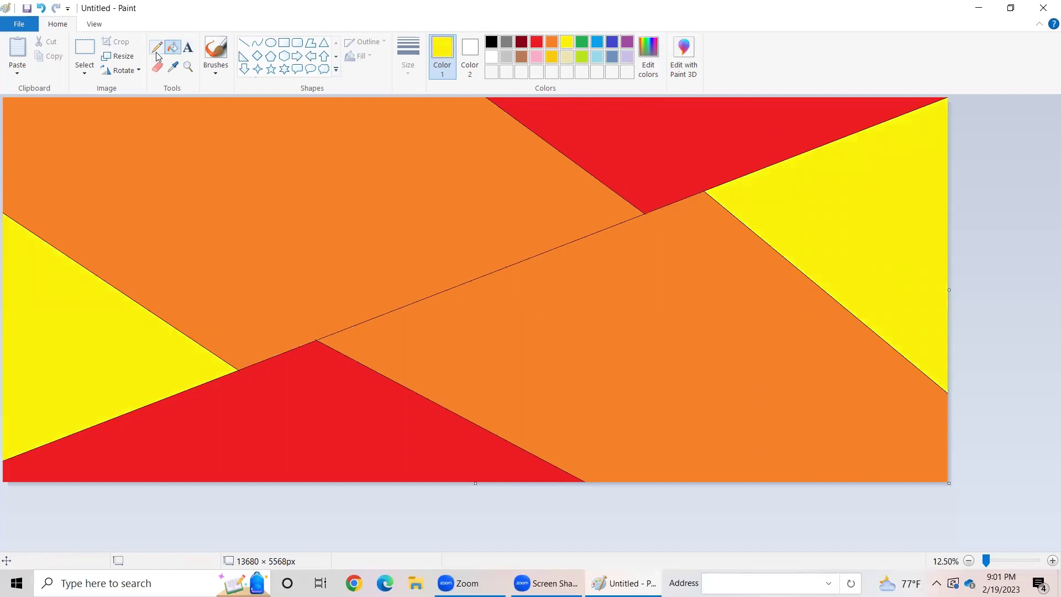
Step: Resize the canvas in pixels, cutting the width to 1 pixel
{"action": "left_click", "coordinate": [123, 56]}
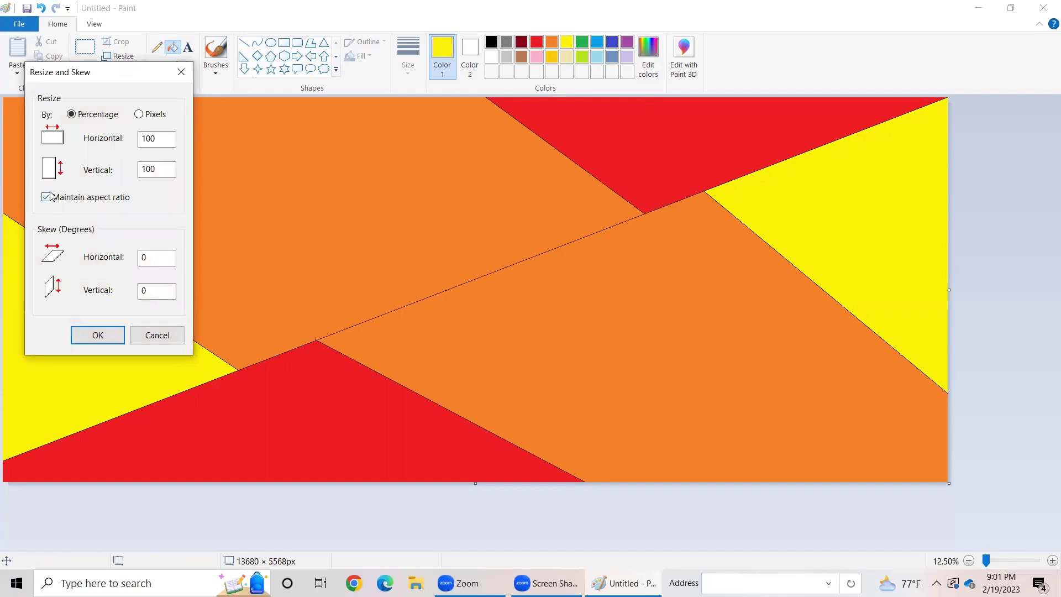
{"action": "left_click", "coordinate": [138, 115]}
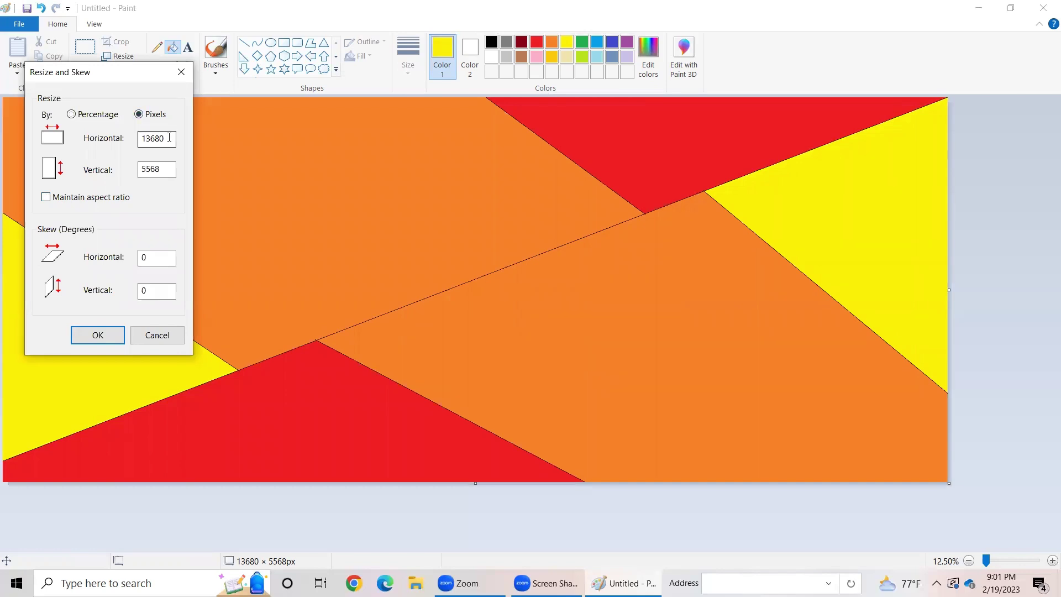
{"action": "left_click_drag", "start_coordinate": [166, 138], "coordinate": [147, 139]}
{"action": "key", "text": "BackSpace"}
{"action": "left_click", "coordinate": [81, 333]}
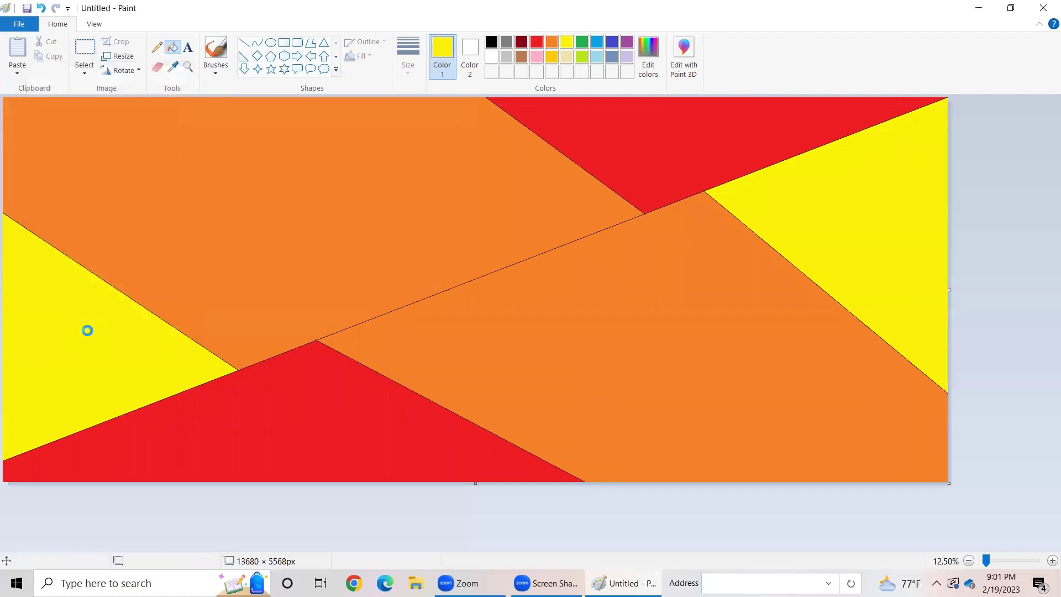
Step: Turn off Maintain aspect ratio in the Resize dialog, with Pixels selected
{"action": "left_click", "coordinate": [118, 55]}
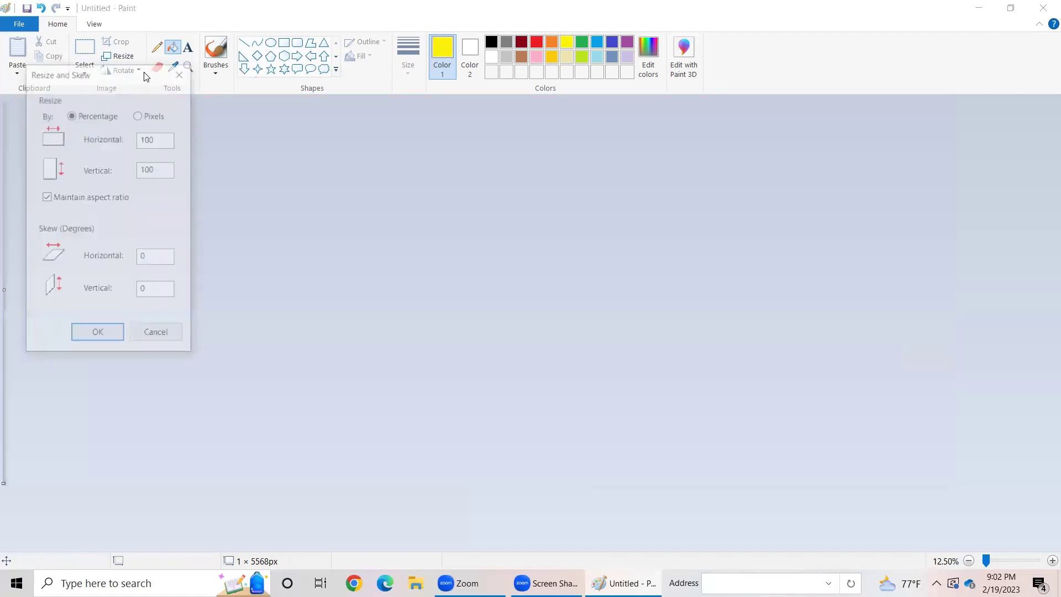
{"action": "left_click", "coordinate": [139, 115]}
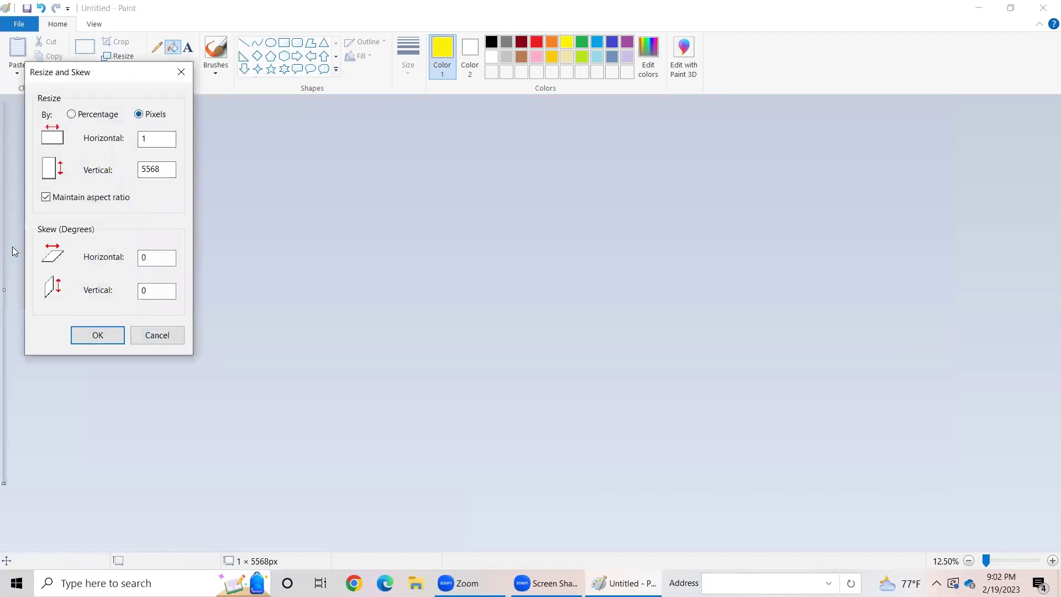
{"action": "left_click", "coordinate": [100, 336]}
{"action": "left_click", "coordinate": [129, 57]}
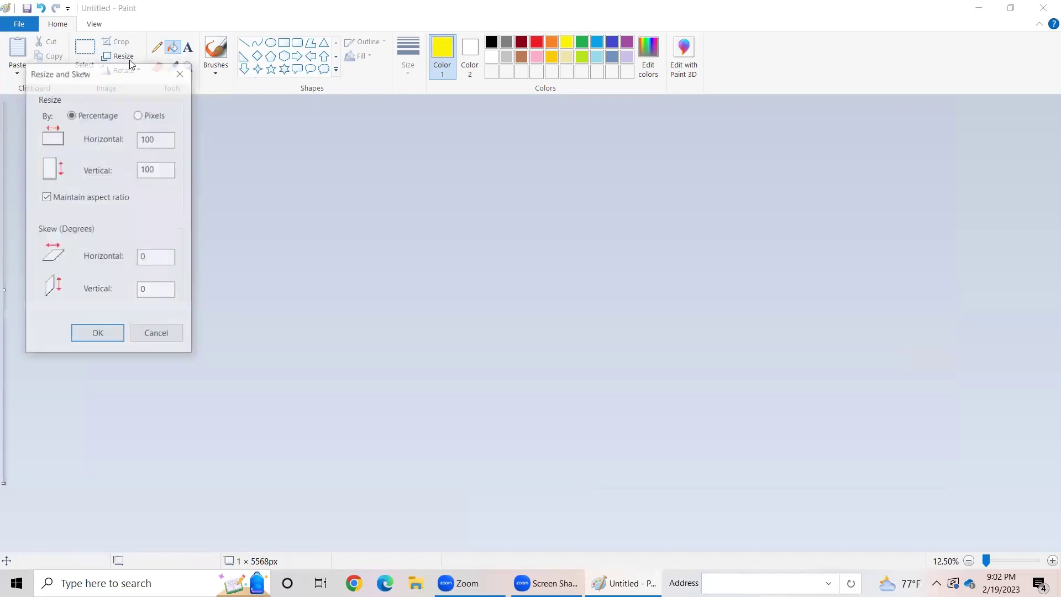
{"action": "left_click", "coordinate": [139, 115]}
{"action": "left_click", "coordinate": [47, 197]}
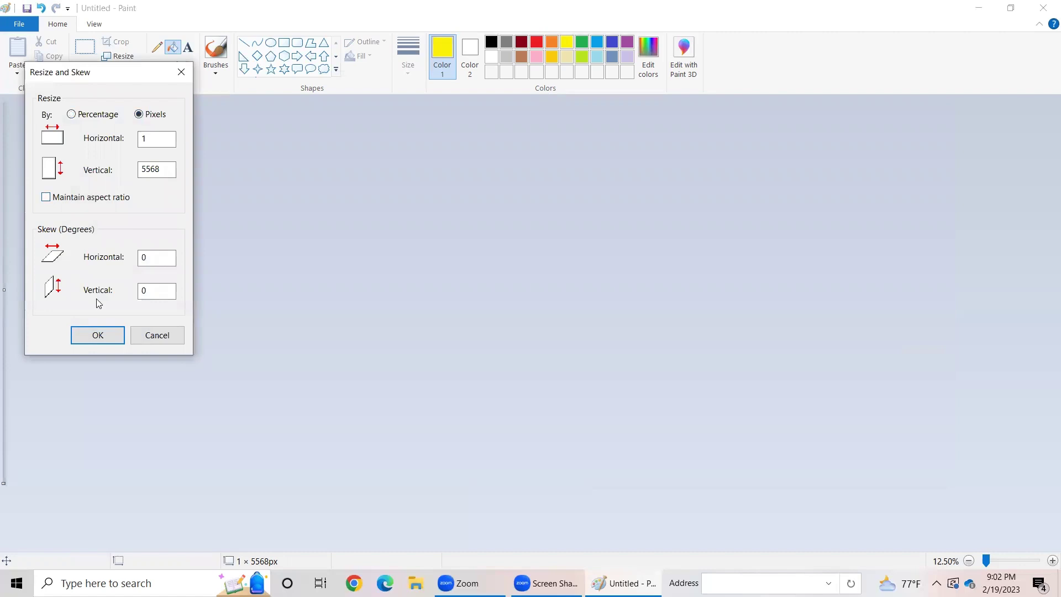
{"action": "left_click", "coordinate": [111, 335]}
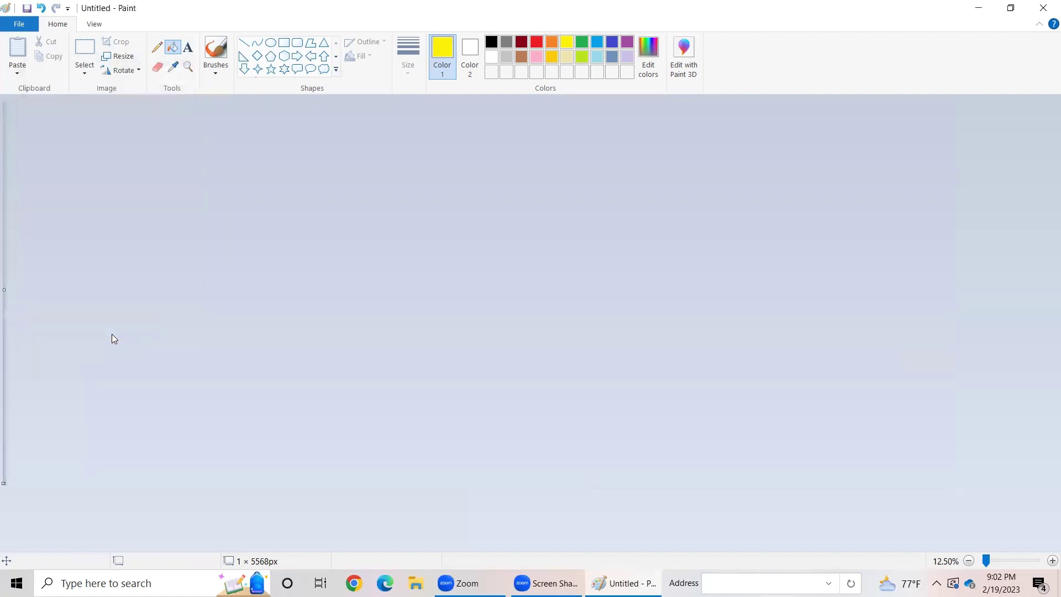
Step: Resize the canvas to a 10-pixel width
{"action": "left_click", "coordinate": [123, 55]}
{"action": "left_click", "coordinate": [139, 114]}
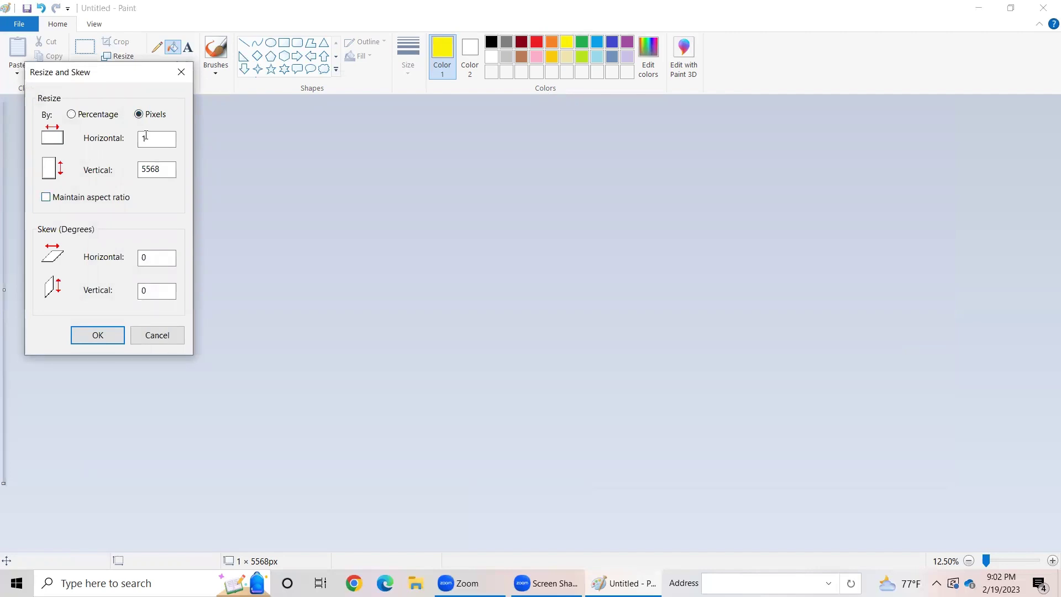
{"action": "left_click", "coordinate": [150, 138]}
{"action": "type", "text": "0"}
{"action": "left_click", "coordinate": [99, 334]}
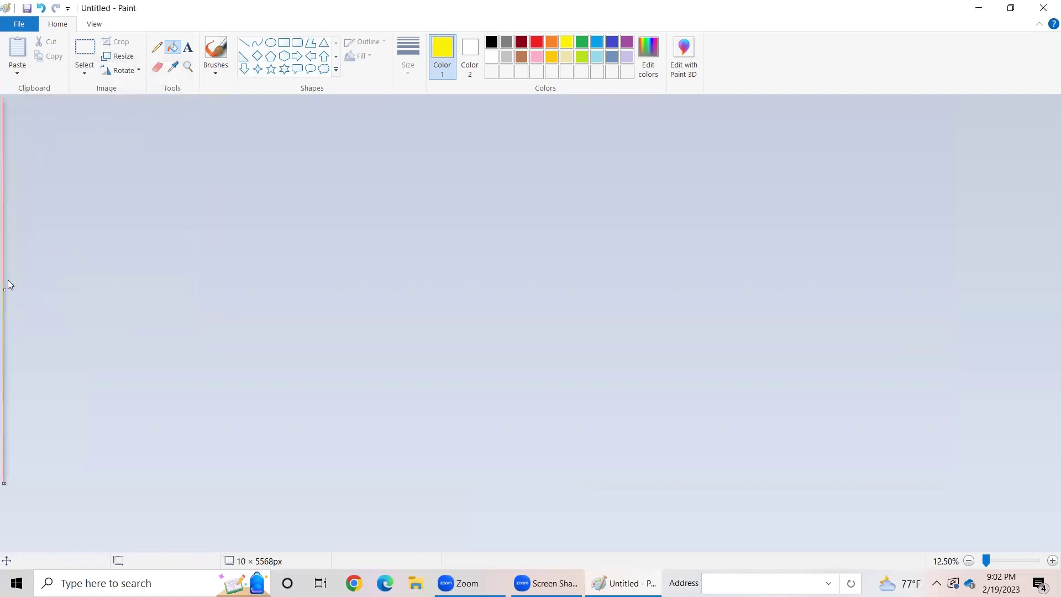
Step: Resize the canvas to a 50-pixel width with aspect ratio unlocked
{"action": "left_click", "coordinate": [117, 56]}
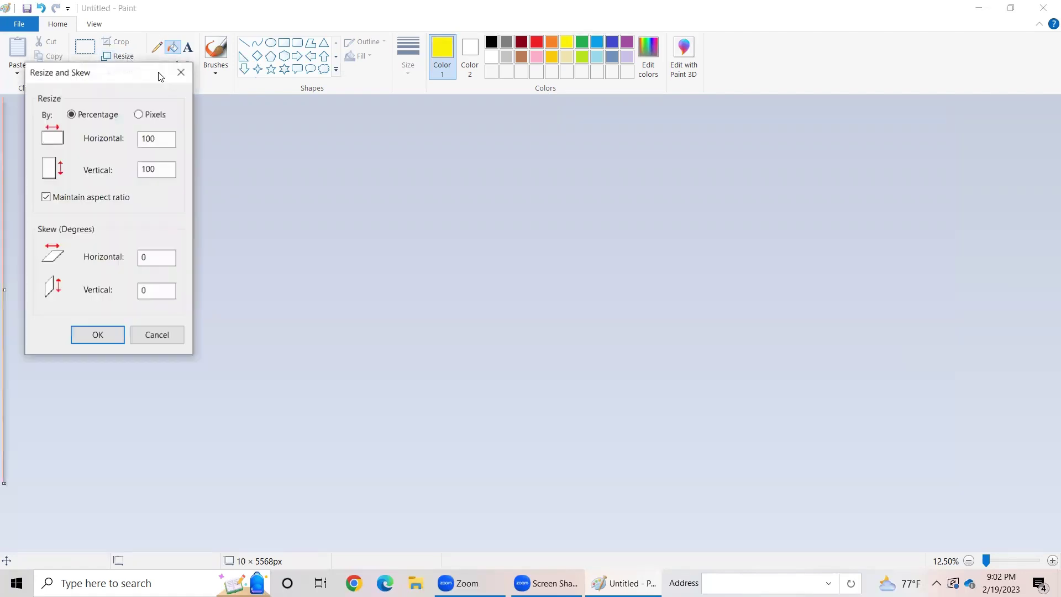
{"action": "left_click", "coordinate": [139, 114]}
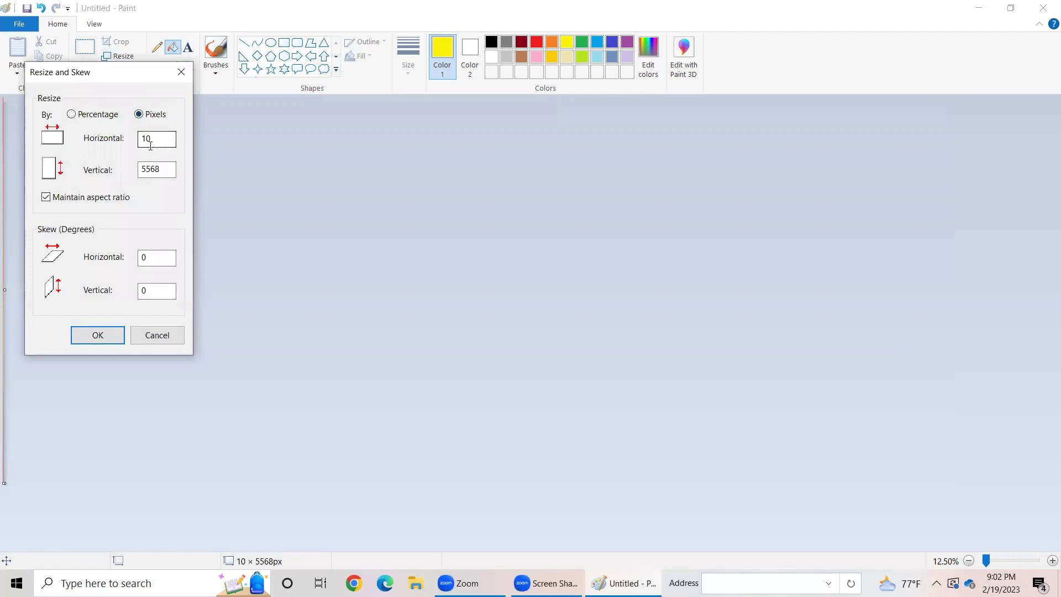
{"action": "left_click_drag", "start_coordinate": [147, 139], "coordinate": [143, 138]}
{"action": "left_click", "coordinate": [45, 197]}
{"action": "left_click_drag", "start_coordinate": [145, 137], "coordinate": [135, 137]}
{"action": "type", "text": "5"}
{"action": "left_click", "coordinate": [94, 338]}
Step: Resize the canvas to a 1000-pixel width with aspect ratio unlocked
{"action": "left_click", "coordinate": [121, 57]}
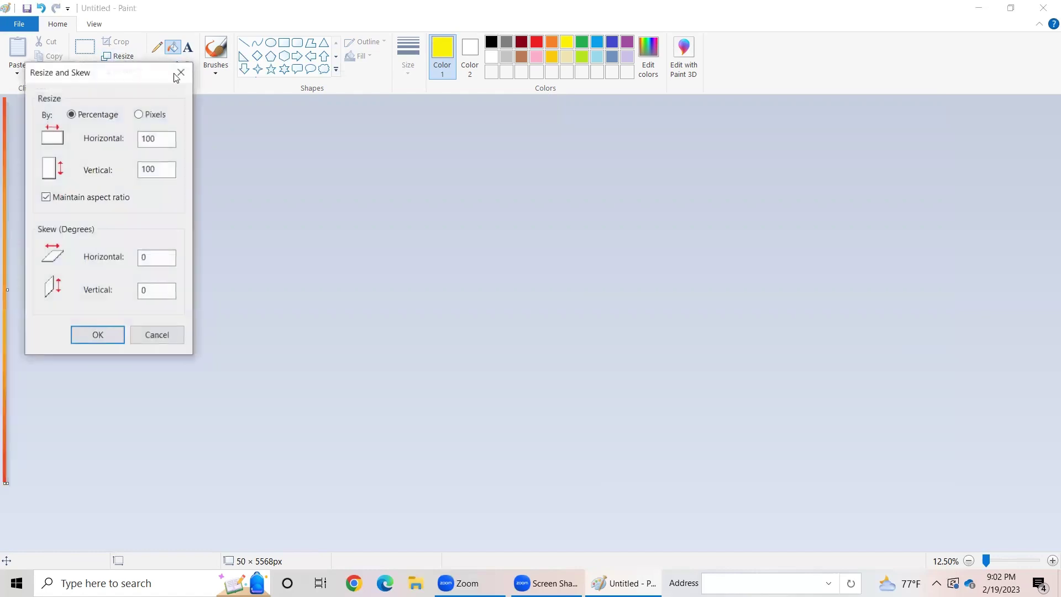
{"action": "left_click", "coordinate": [139, 116]}
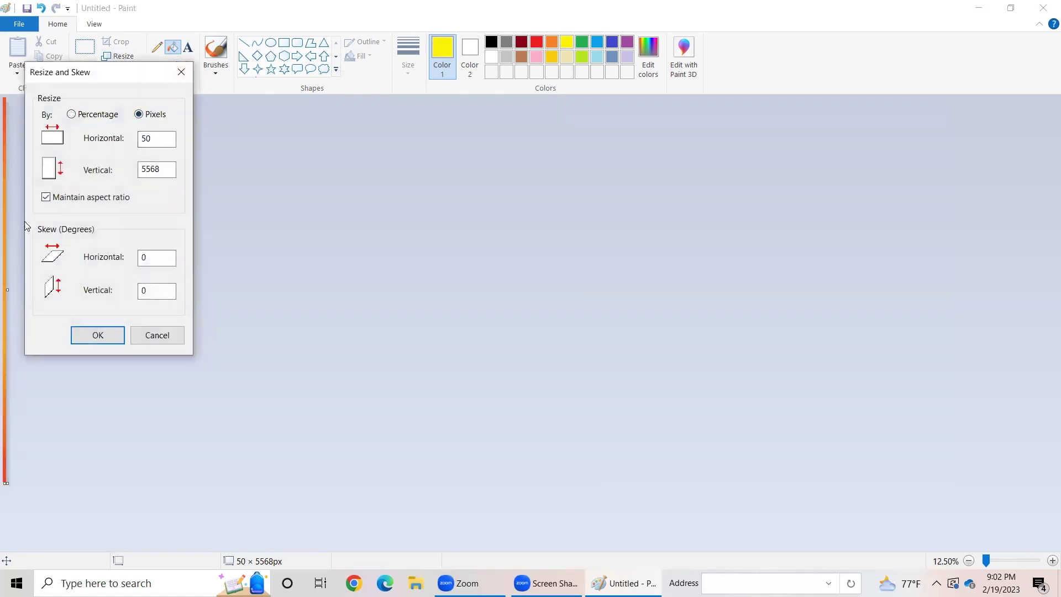
{"action": "left_click", "coordinate": [98, 334]}
{"action": "left_click", "coordinate": [121, 56]}
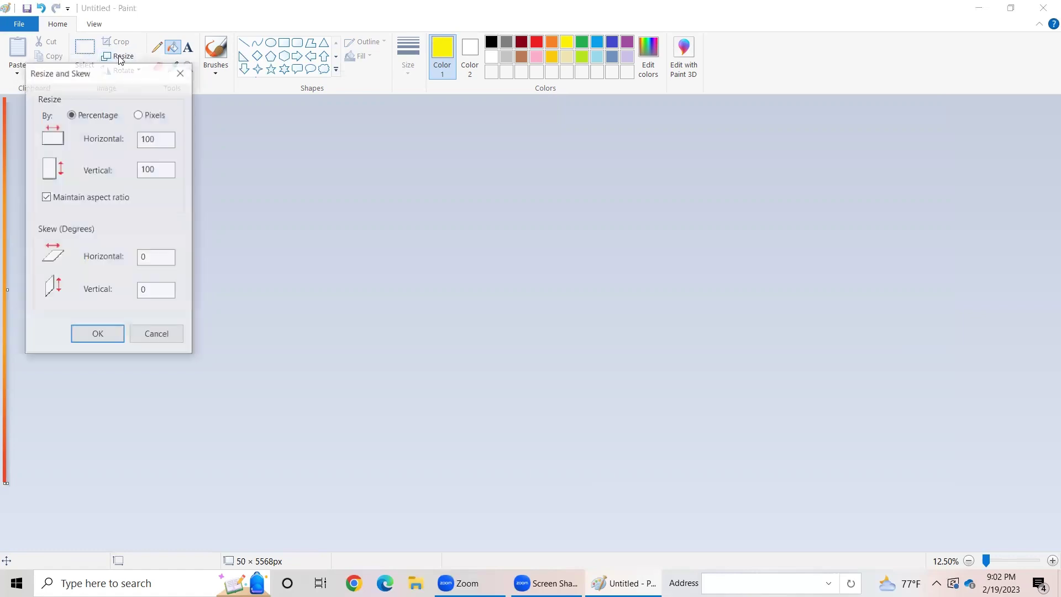
{"action": "left_click", "coordinate": [138, 115]}
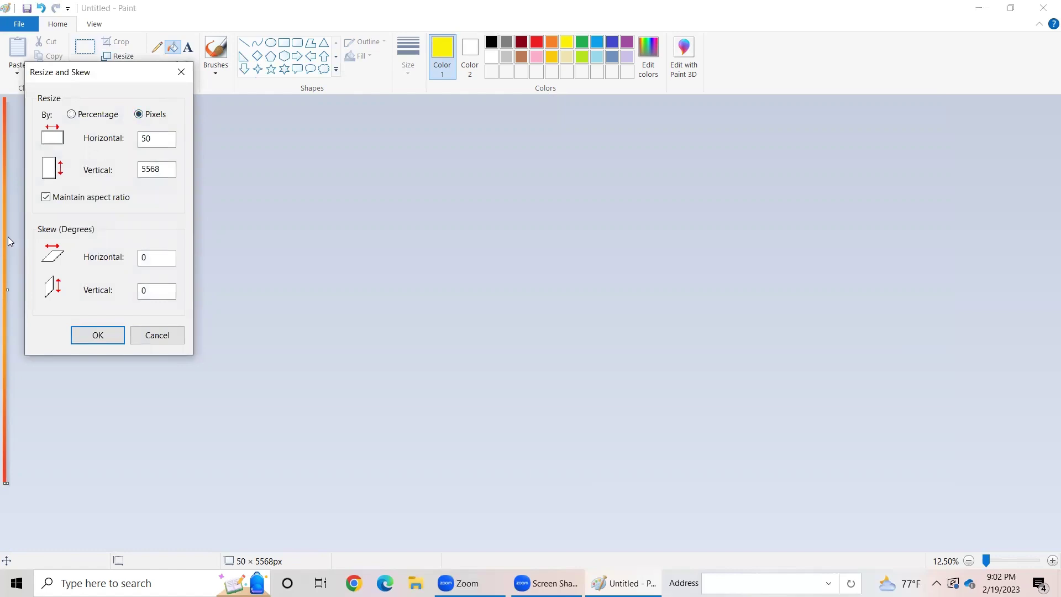
{"action": "left_click", "coordinate": [45, 199]}
{"action": "double_click", "coordinate": [147, 139]}
{"action": "type", "text": "100"}
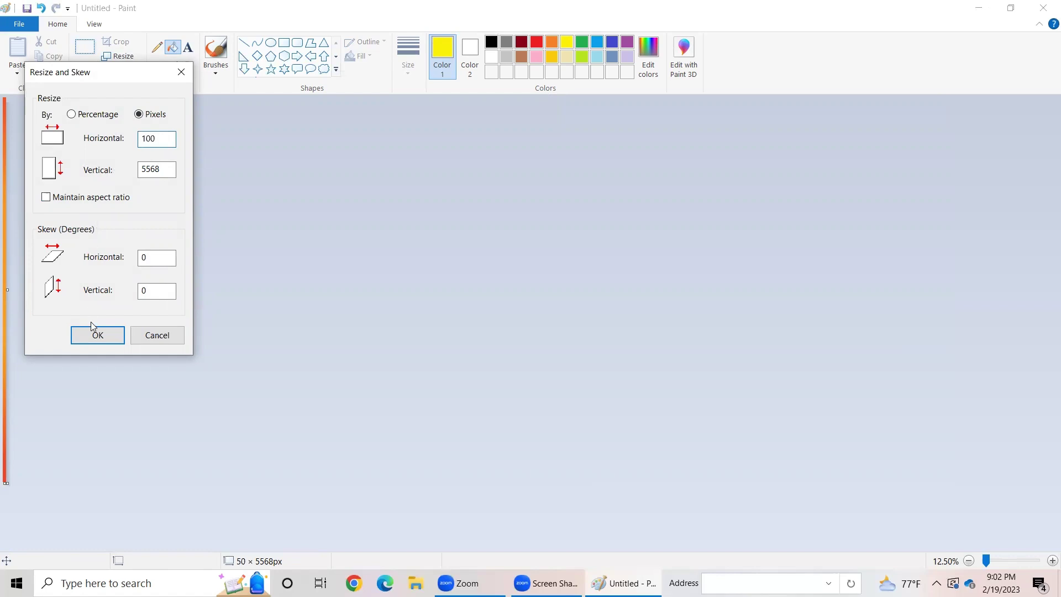
{"action": "left_click", "coordinate": [103, 337]}
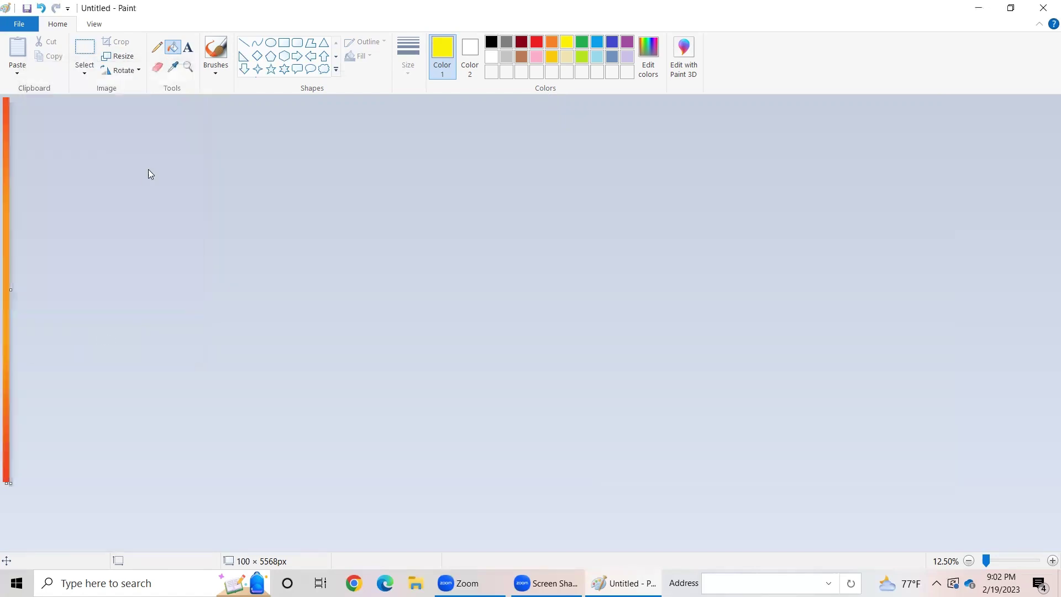
Step: Apply another pixel width change in the Resize dialog
{"action": "left_click", "coordinate": [118, 56]}
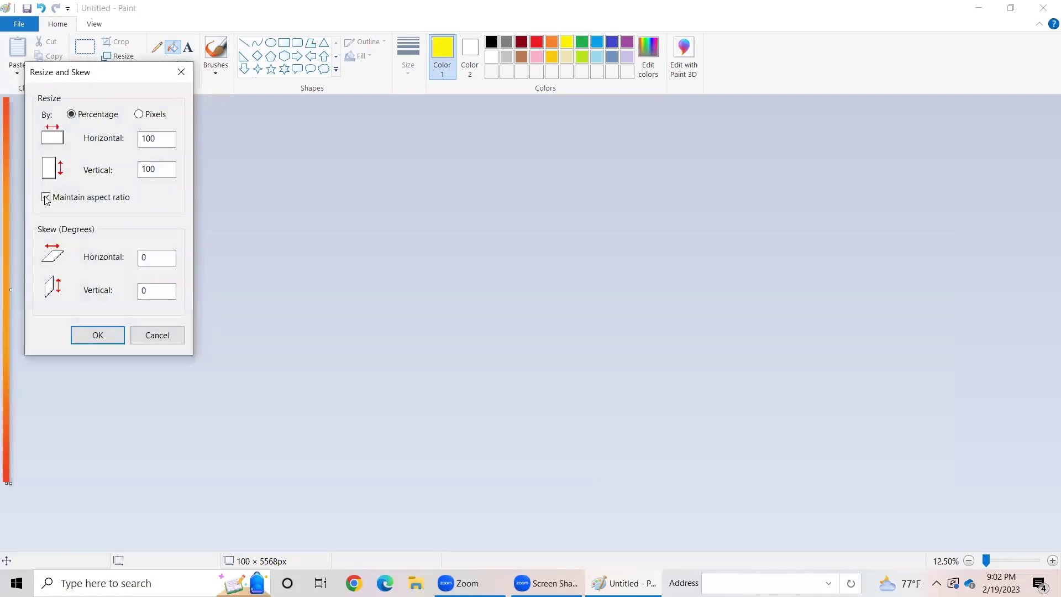
{"action": "left_click", "coordinate": [139, 114]}
{"action": "left_click", "coordinate": [160, 138]}
{"action": "type", "text": "500"}
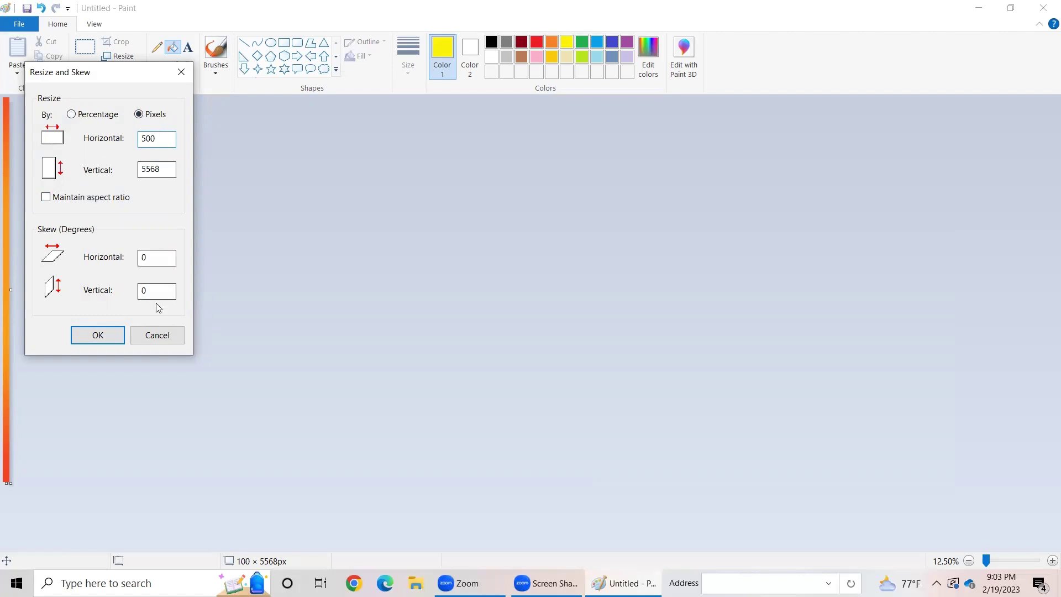
{"action": "left_click", "coordinate": [94, 335]}
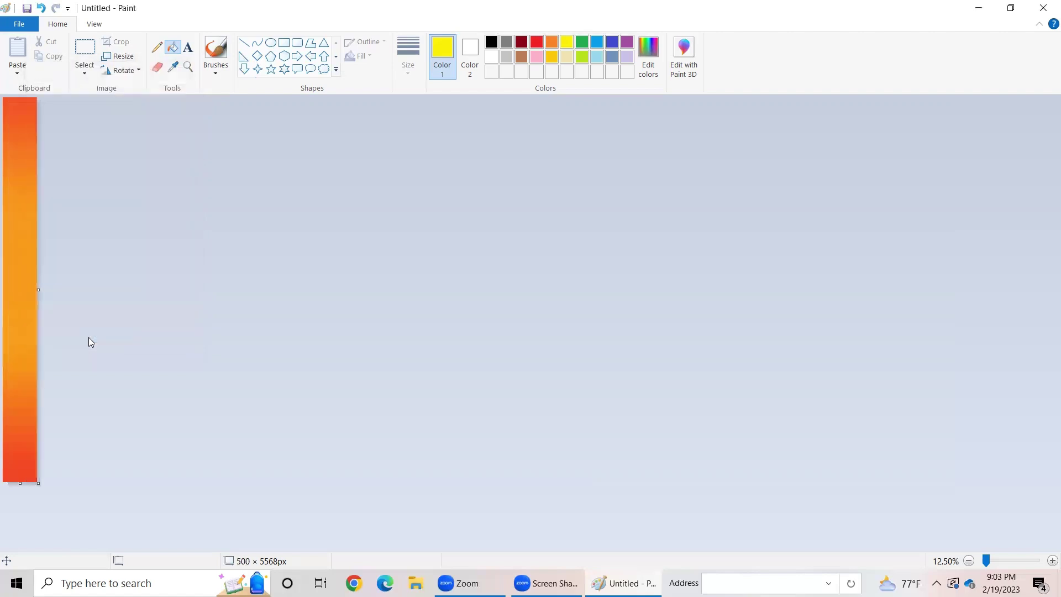
Step: Set the canvas width to 1000 pixels with aspect ratio unlocked
{"action": "left_click", "coordinate": [120, 57]}
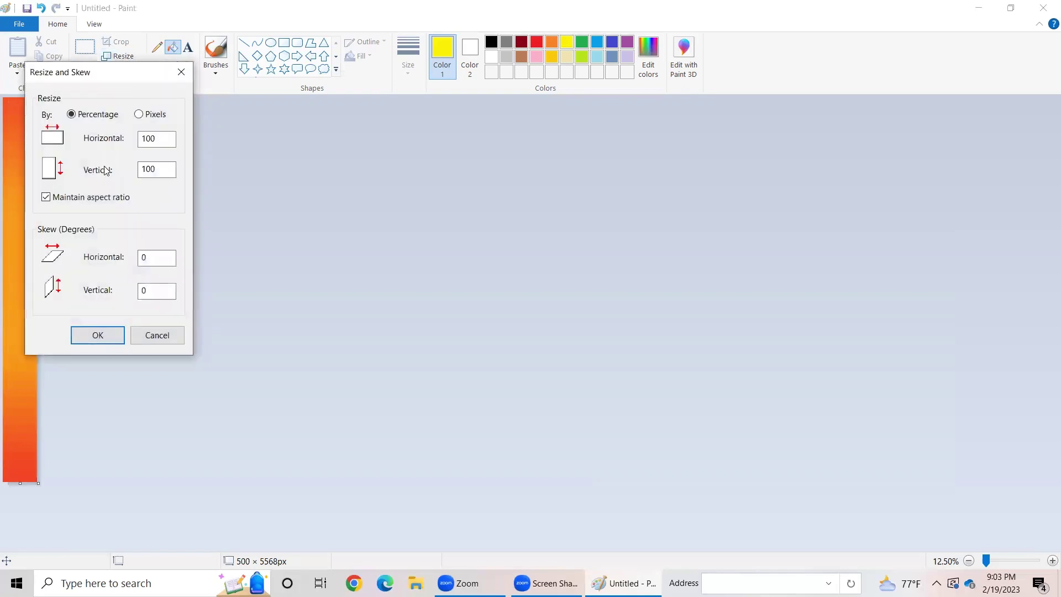
{"action": "left_click", "coordinate": [45, 199]}
{"action": "left_click", "coordinate": [141, 115]}
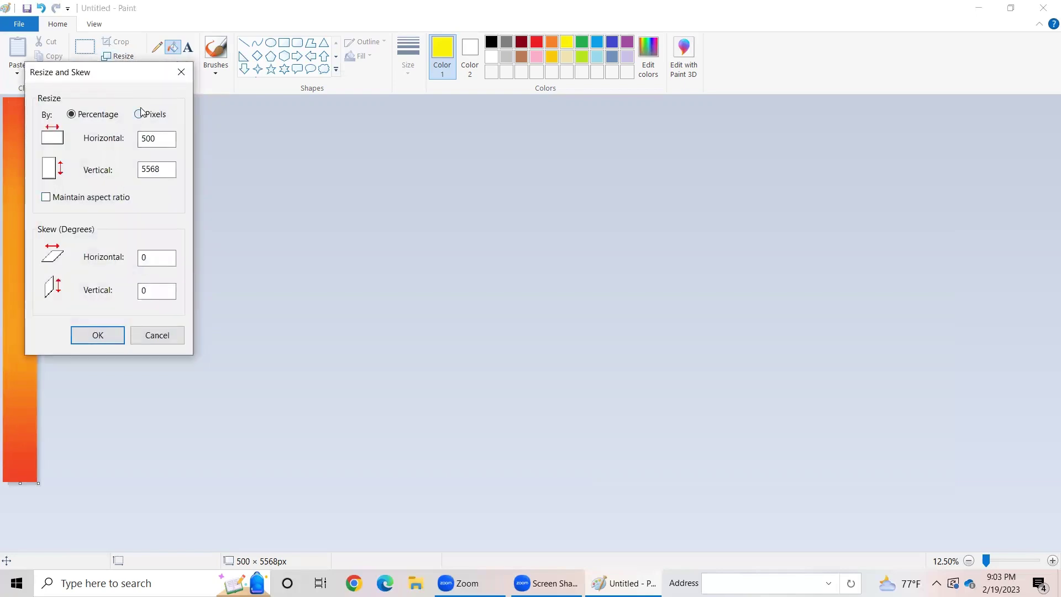
{"action": "left_click", "coordinate": [161, 135]}
{"action": "key", "text": "BackSpace"}
{"action": "type", "text": "1000"}
{"action": "left_click", "coordinate": [99, 334]}
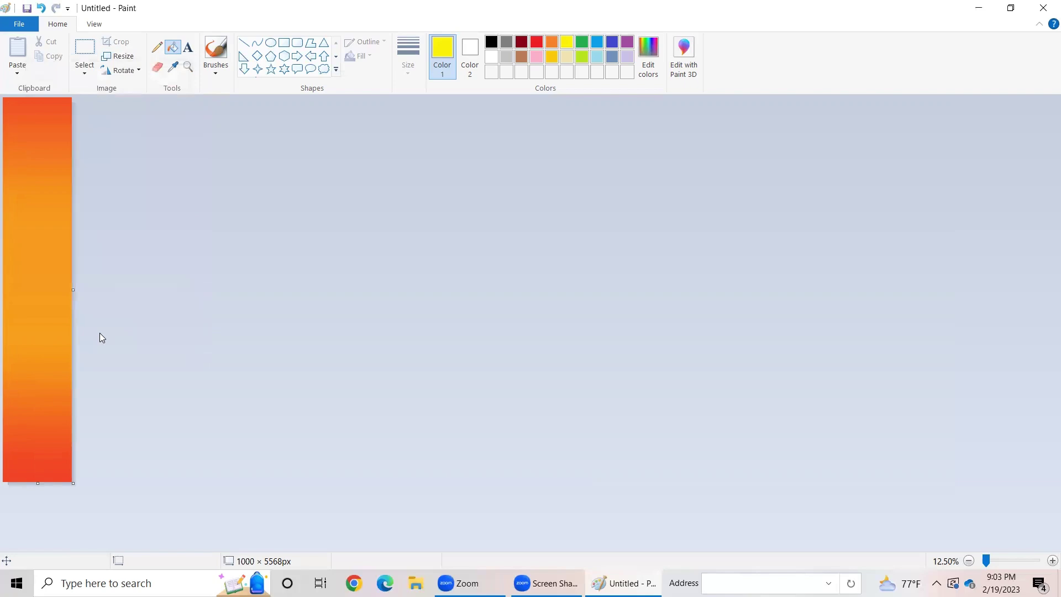
Step: Set the canvas width to 10000 pixels, keeping the 5568-pixel height
{"action": "left_click", "coordinate": [123, 57]}
{"action": "left_click", "coordinate": [140, 114]}
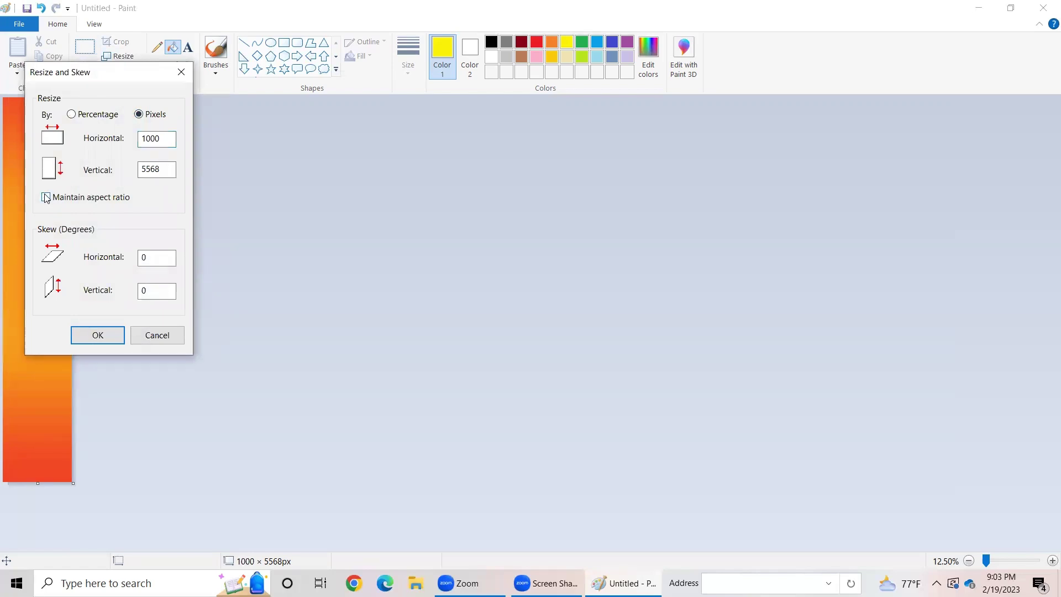
{"action": "left_click", "coordinate": [161, 138]}
{"action": "type", "text": "0"}
{"action": "left_click", "coordinate": [93, 335]}
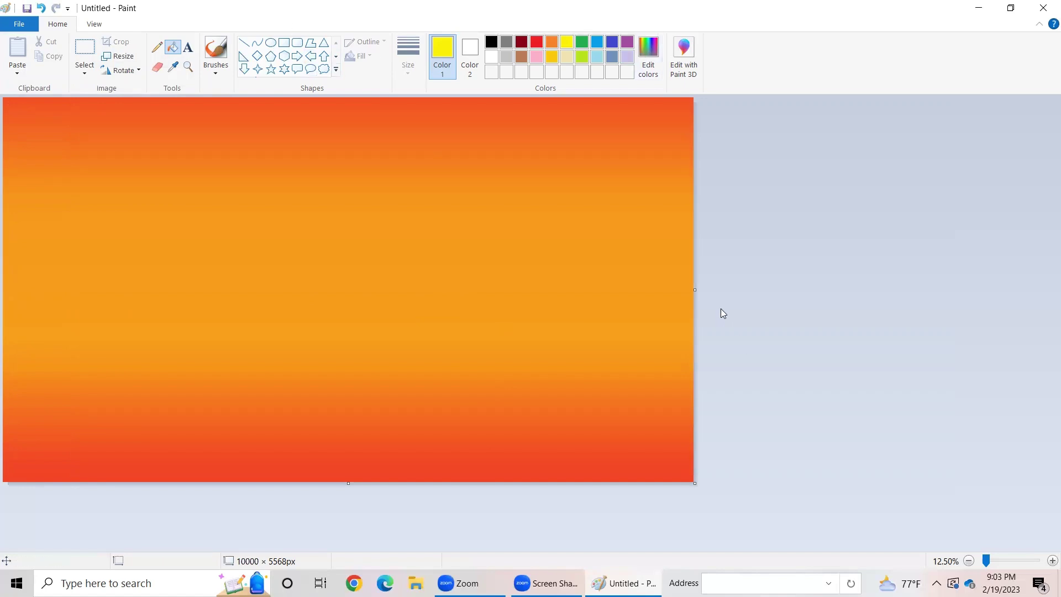
Step: Widen the canvas to 14704 × 5568 pixels, adding white space on the right
{"action": "left_click_drag", "start_coordinate": [699, 290], "coordinate": [1019, 282]}
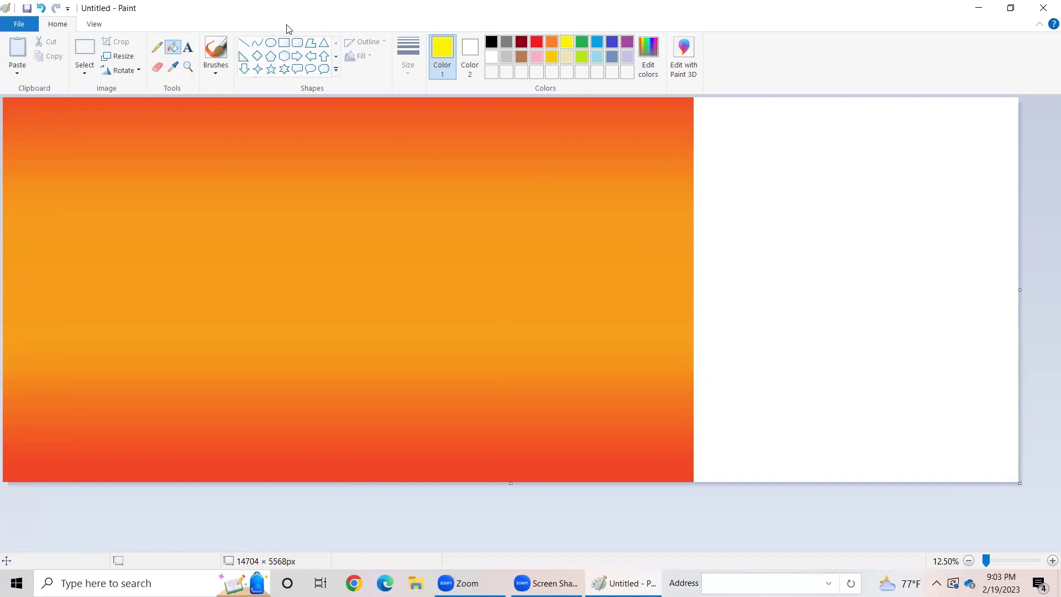
Step: Draw a black star and a stray line inside it, then undo both
{"action": "left_click", "coordinate": [271, 71]}
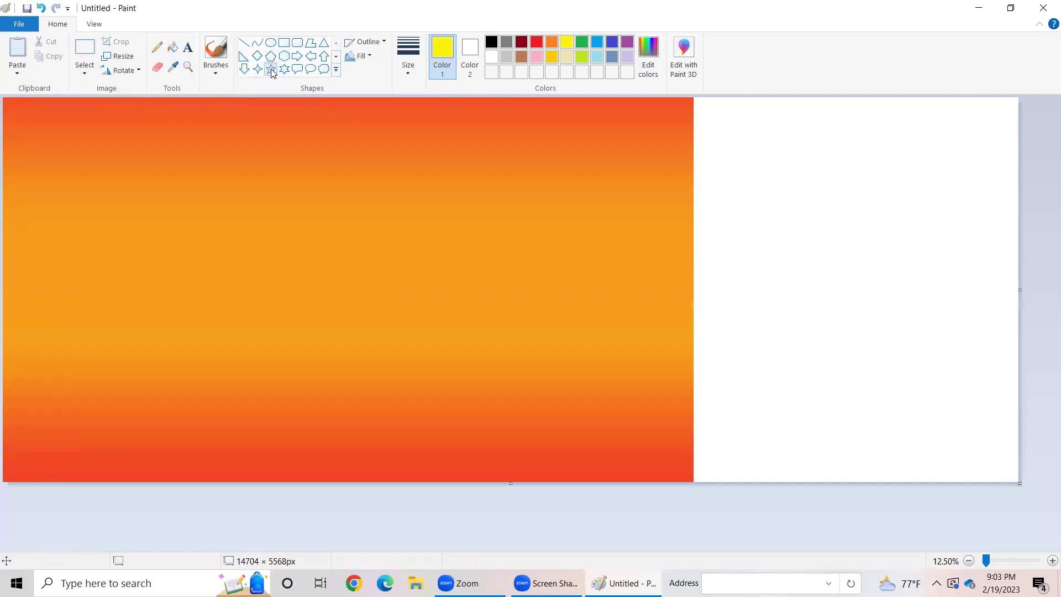
{"action": "mouse_move", "coordinate": [769, 183]}
{"action": "left_mouse_down"}
{"action": "mouse_move", "coordinate": [874, 337]}
{"action": "mouse_move", "coordinate": [948, 367]}
{"action": "left_mouse_up"}
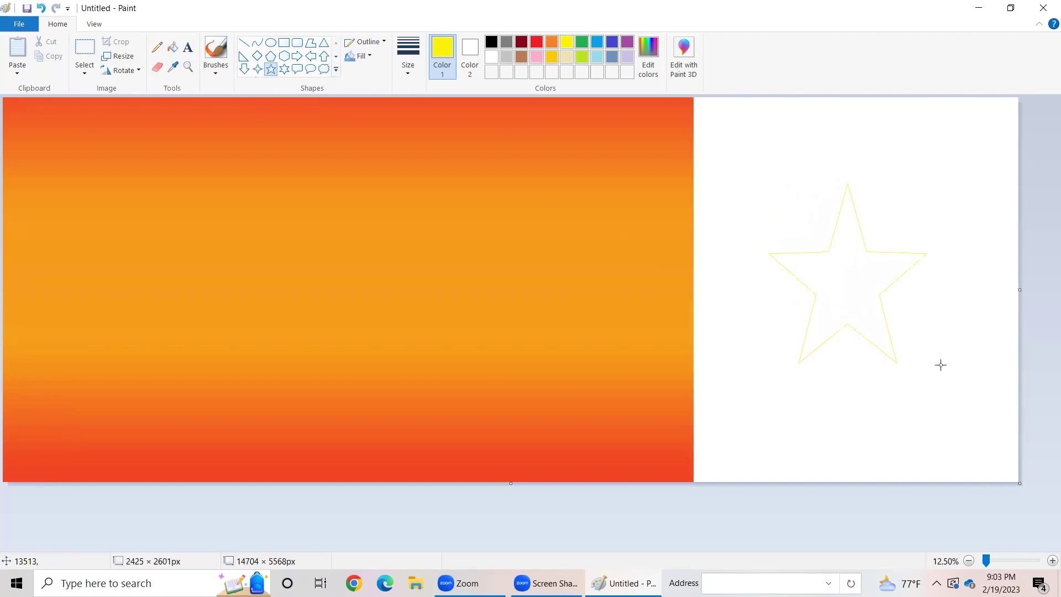
{"action": "left_click", "coordinate": [490, 41]}
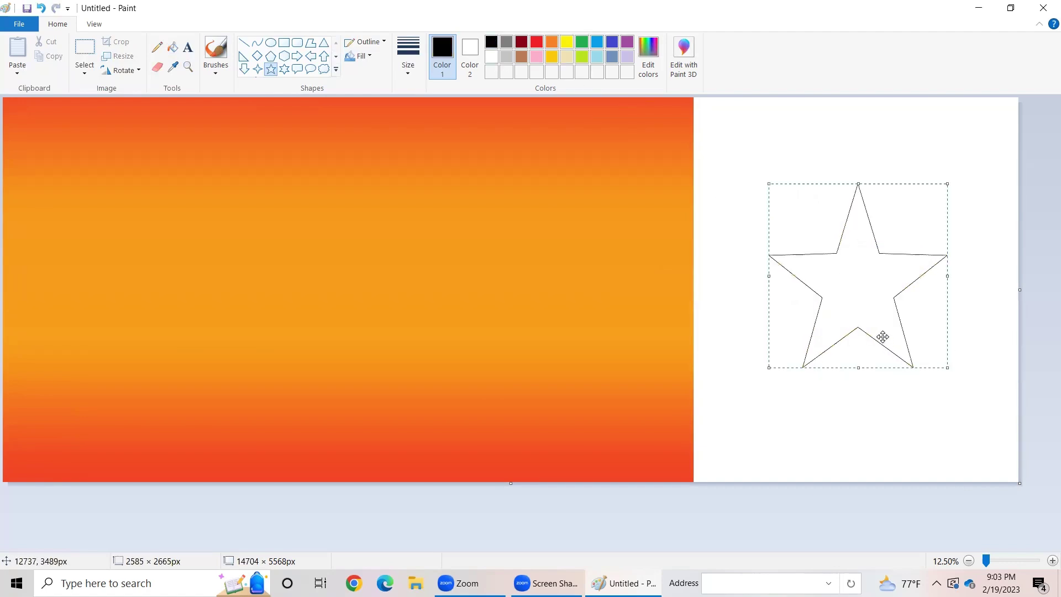
{"action": "left_click_drag", "start_coordinate": [849, 292], "coordinate": [846, 304]}
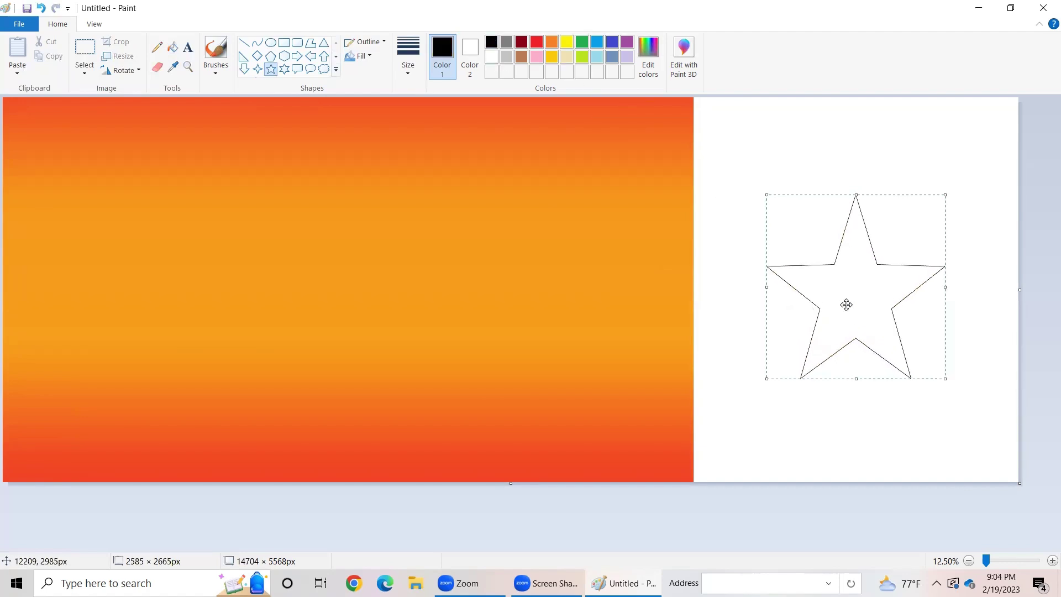
{"action": "left_click", "coordinate": [837, 158]}
{"action": "left_click", "coordinate": [246, 43]}
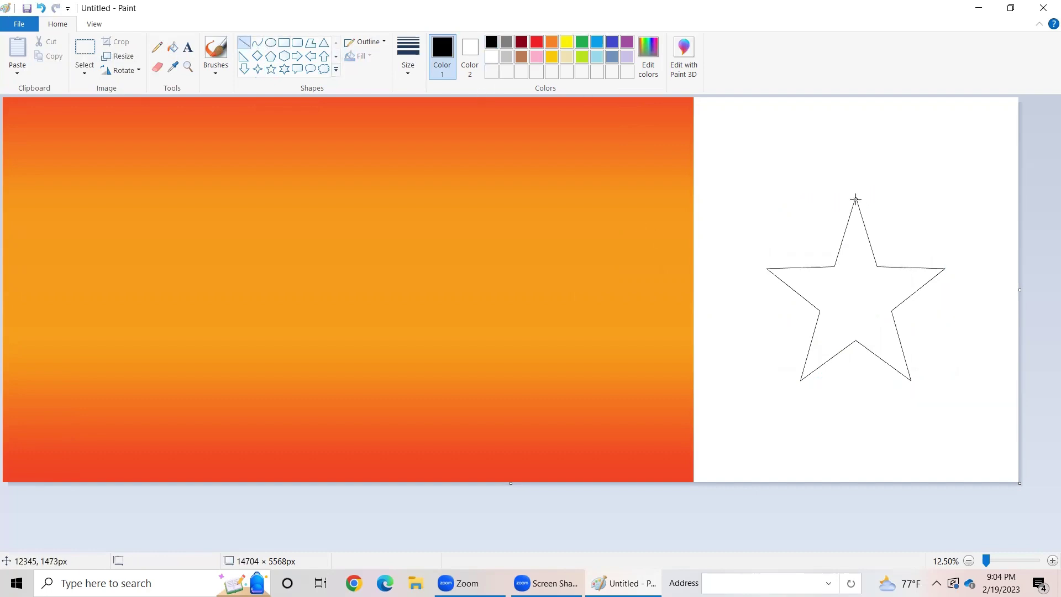
{"action": "left_click_drag", "start_coordinate": [855, 200], "coordinate": [856, 341]}
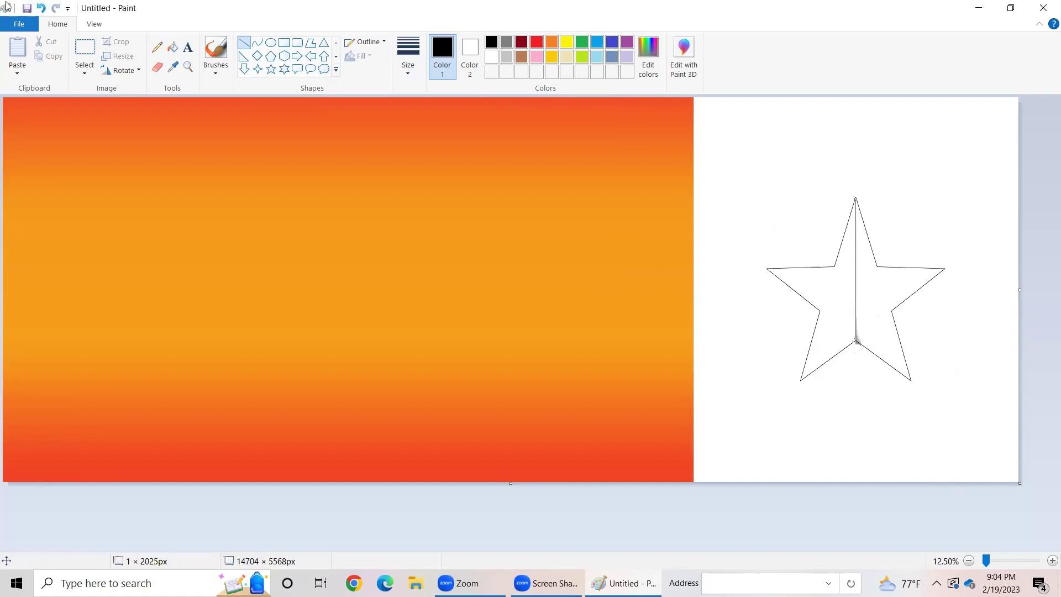
{"action": "left_click", "coordinate": [41, 7]}
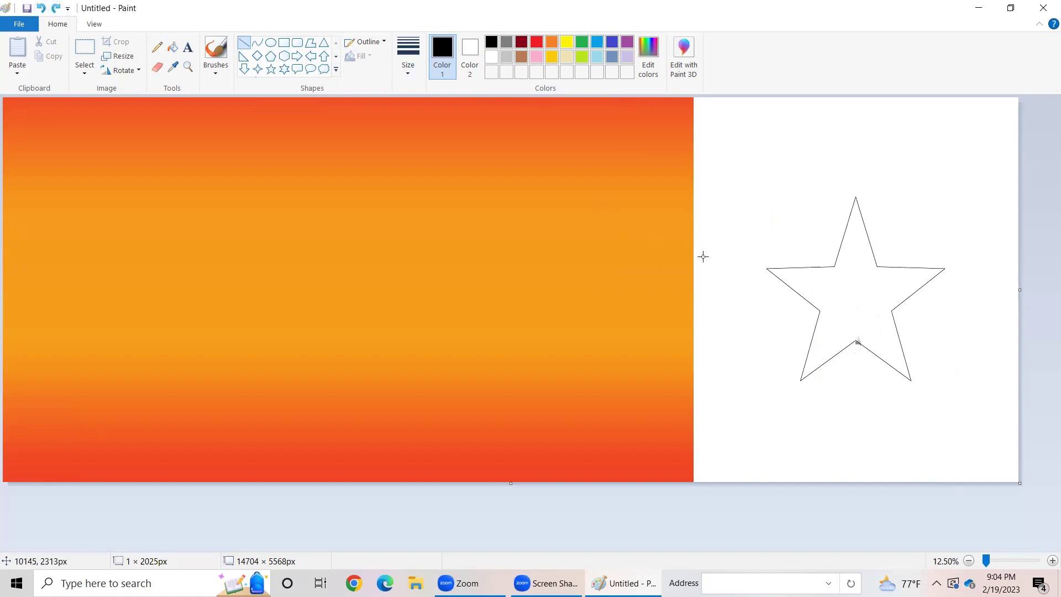
{"action": "left_click", "coordinate": [40, 7]}
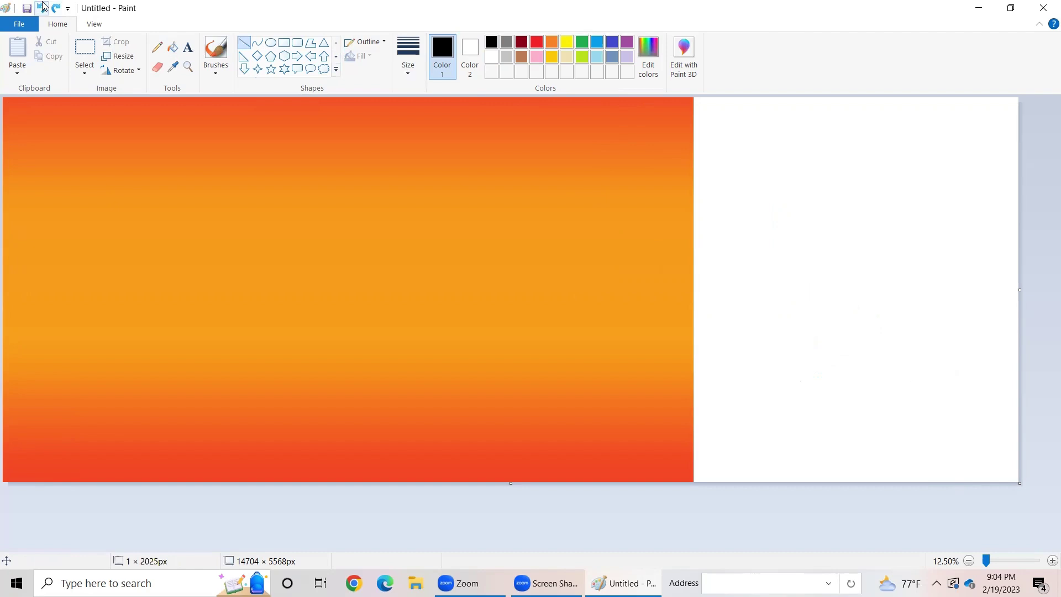
Step: Redraw the five-pointed star on the white area, slightly narrower and taller
{"action": "left_click", "coordinate": [270, 69]}
{"action": "mouse_move", "coordinate": [757, 223]}
{"action": "left_mouse_down"}
{"action": "mouse_move", "coordinate": [858, 350]}
{"action": "mouse_move", "coordinate": [1001, 389]}
{"action": "left_mouse_up"}
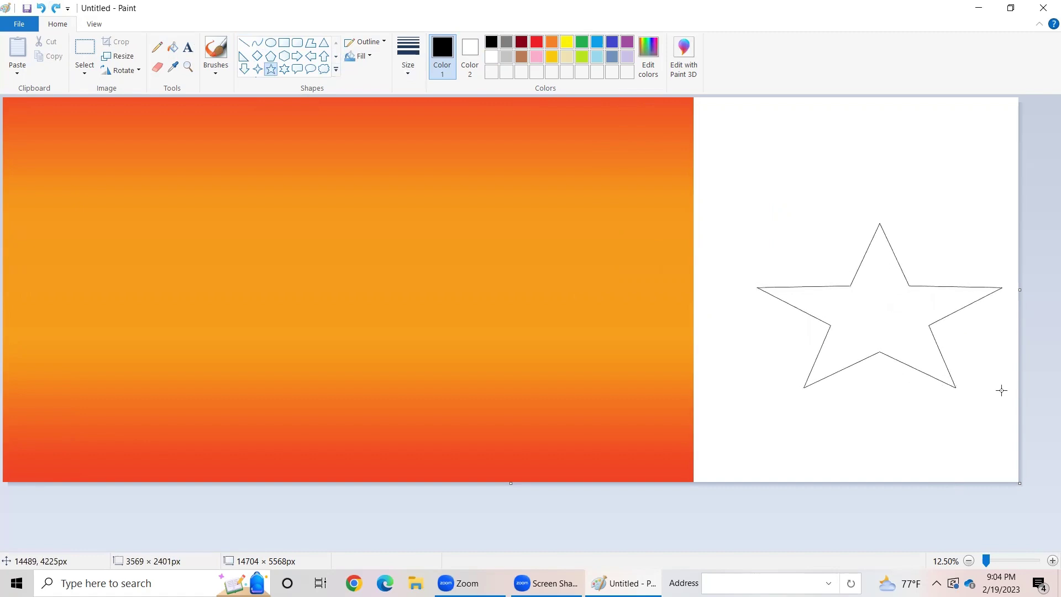
{"action": "left_click_drag", "start_coordinate": [1000, 390], "coordinate": [970, 391]}
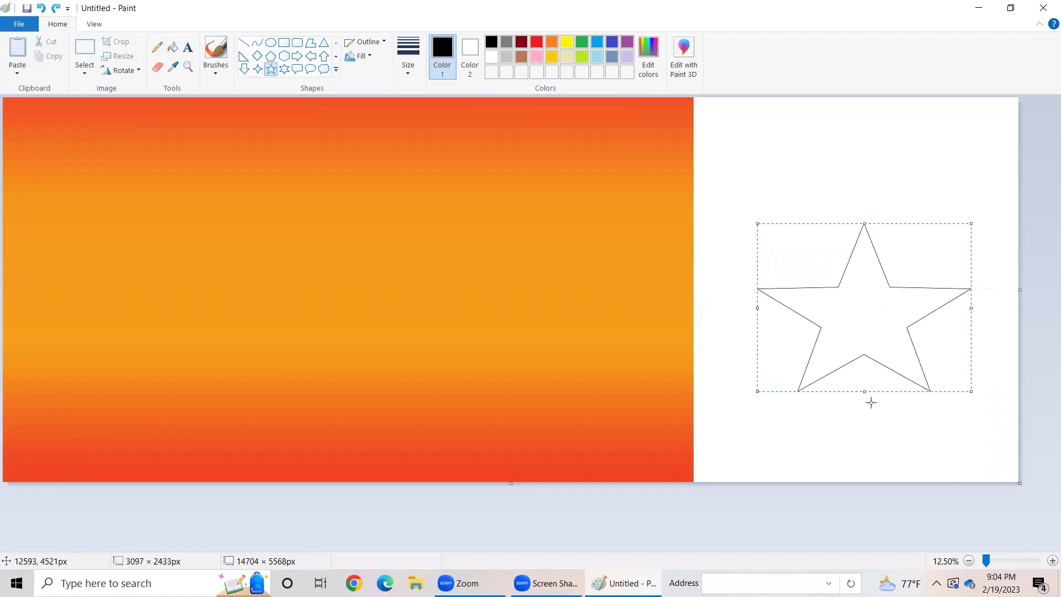
{"action": "left_click_drag", "start_coordinate": [867, 397], "coordinate": [866, 401]}
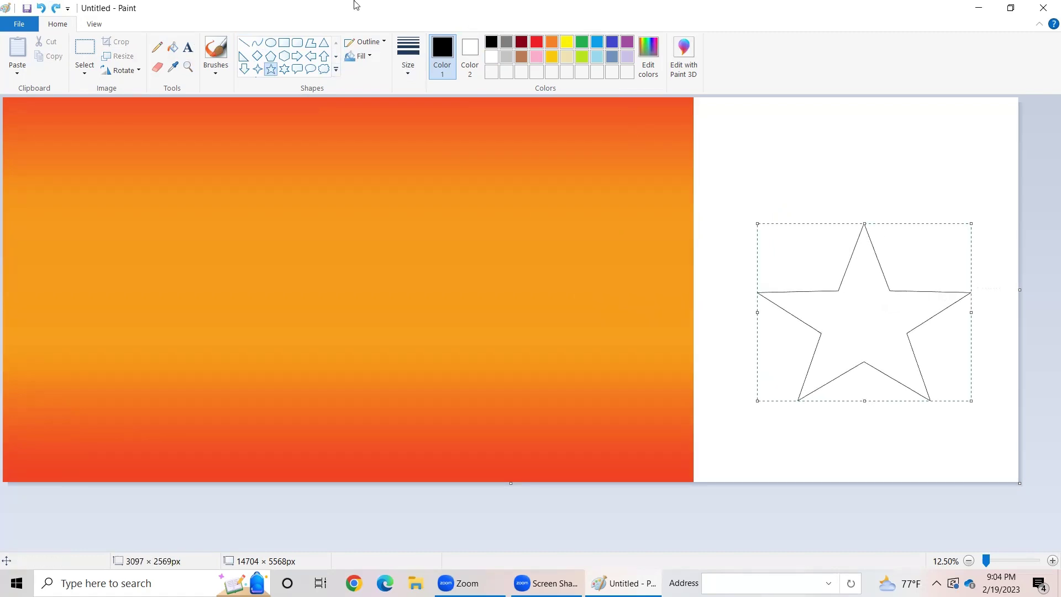
Step: Draw a vertical facet line down from the star's top point and a line across its side points
{"action": "left_click", "coordinate": [243, 43]}
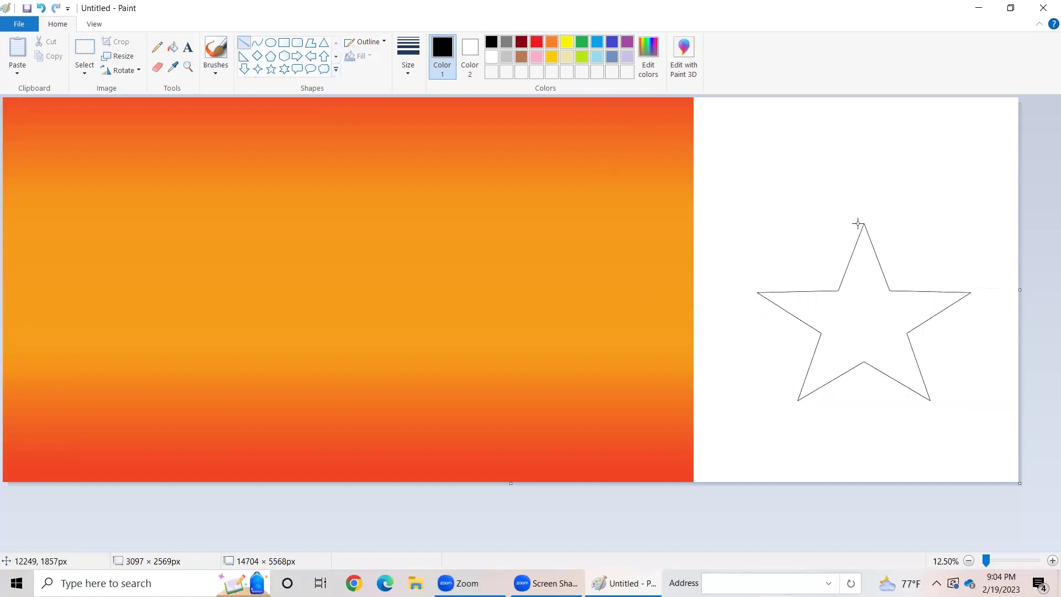
{"action": "left_click_drag", "start_coordinate": [864, 224], "coordinate": [861, 361]}
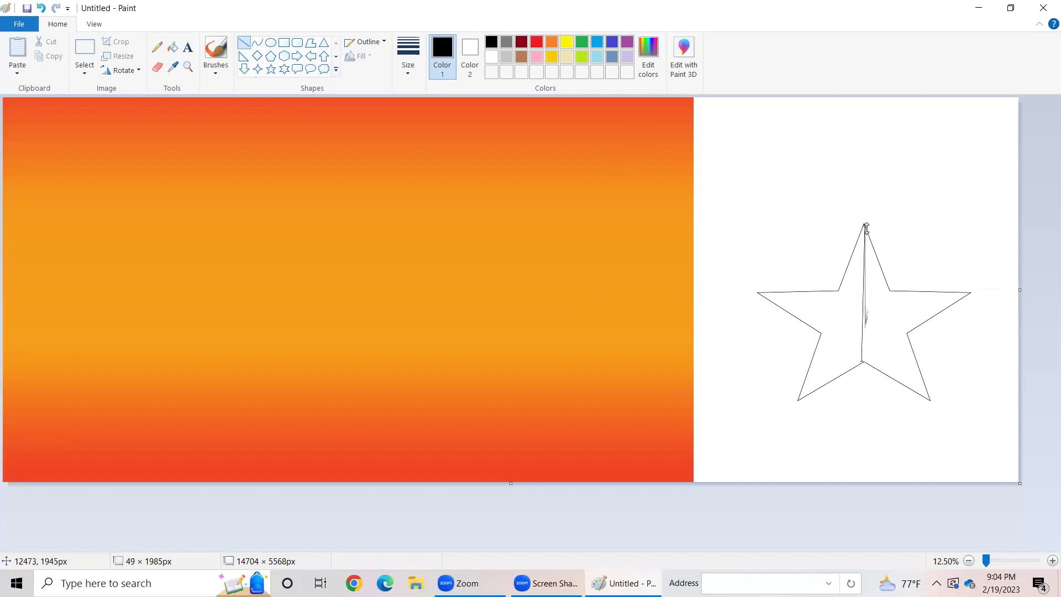
{"action": "left_click_drag", "start_coordinate": [862, 227], "coordinate": [864, 226]}
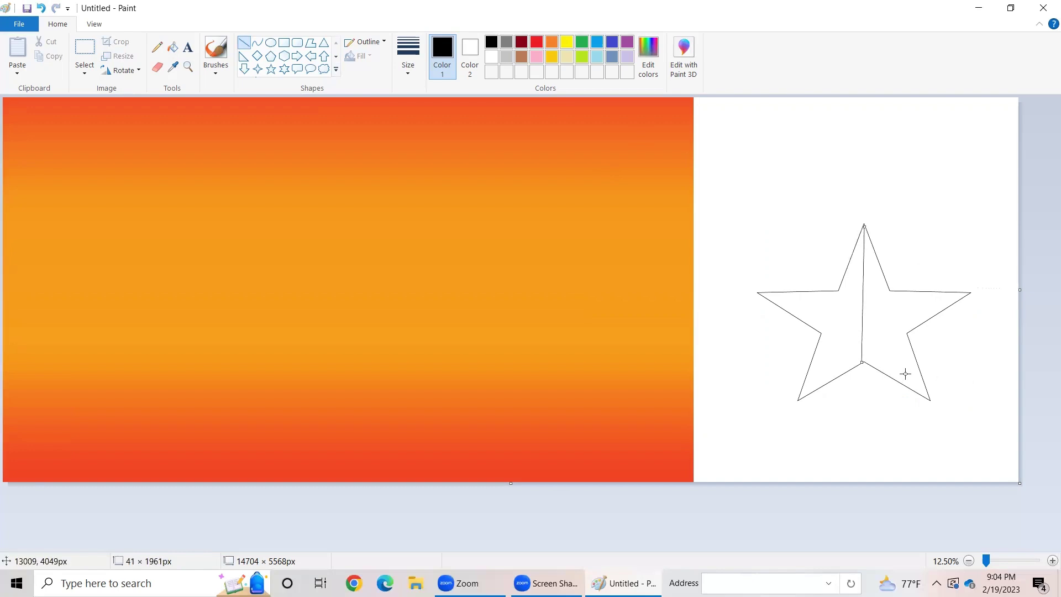
{"action": "left_click", "coordinate": [989, 229]}
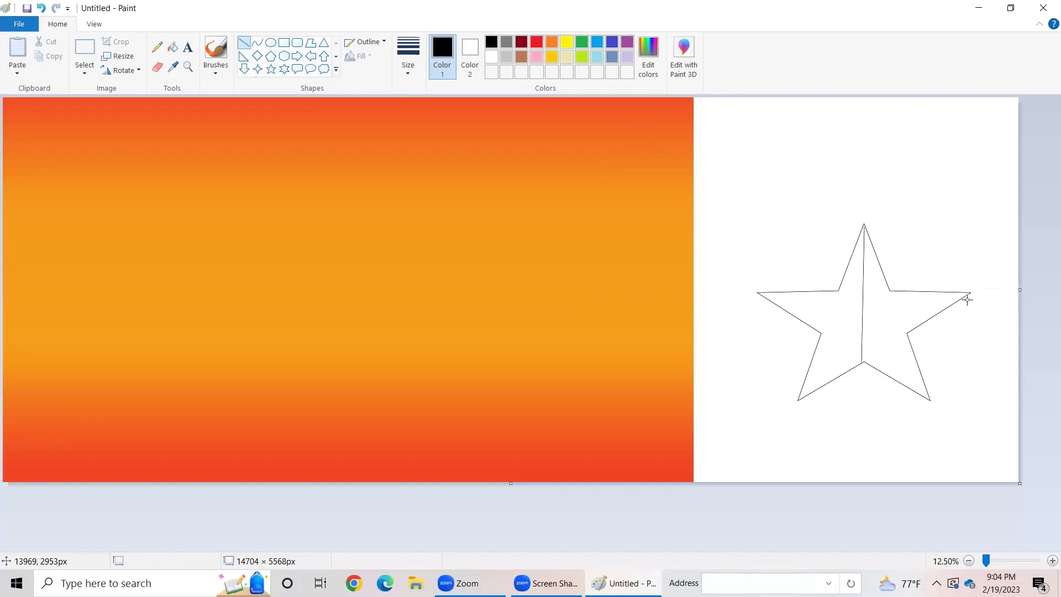
{"action": "mouse_move", "coordinate": [966, 292]}
{"action": "left_mouse_down"}
{"action": "mouse_move", "coordinate": [761, 296]}
{"action": "mouse_move", "coordinate": [794, 396]}
{"action": "mouse_move", "coordinate": [819, 332]}
{"action": "left_mouse_up"}
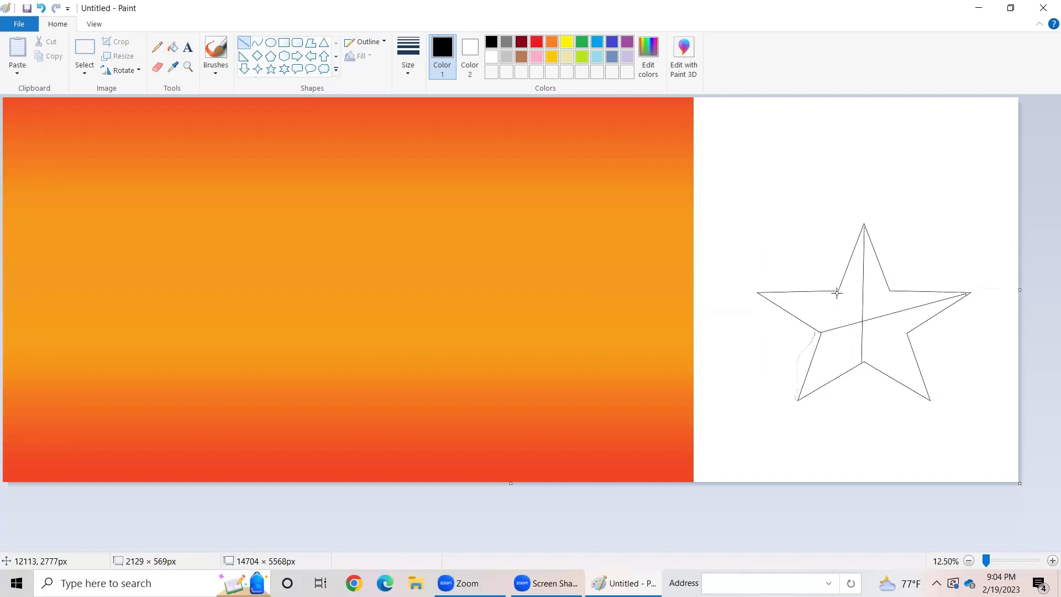
Step: Add the two diagonal facet lines and a line from the left tip to the centre
{"action": "mouse_move", "coordinate": [837, 291]}
{"action": "left_mouse_down"}
{"action": "mouse_move", "coordinate": [929, 451]}
{"action": "mouse_move", "coordinate": [926, 395]}
{"action": "left_mouse_up"}
{"action": "left_click_drag", "start_coordinate": [890, 288], "coordinate": [799, 397]}
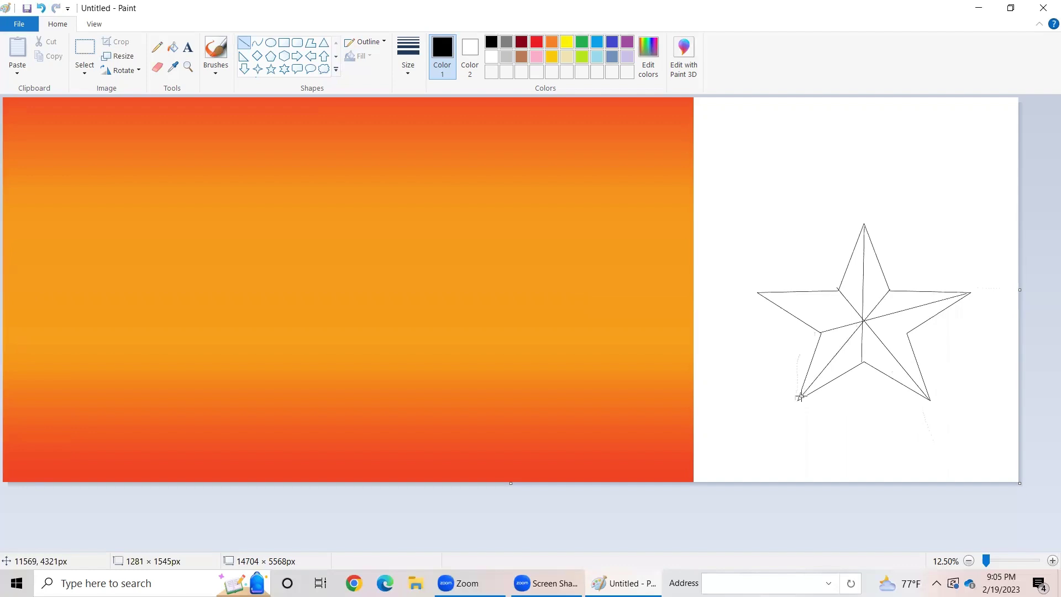
{"action": "left_click_drag", "start_coordinate": [800, 397], "coordinate": [796, 399]}
{"action": "left_click_drag", "start_coordinate": [756, 293], "coordinate": [905, 335]}
{"action": "left_click_drag", "start_coordinate": [762, 295], "coordinate": [761, 293]}
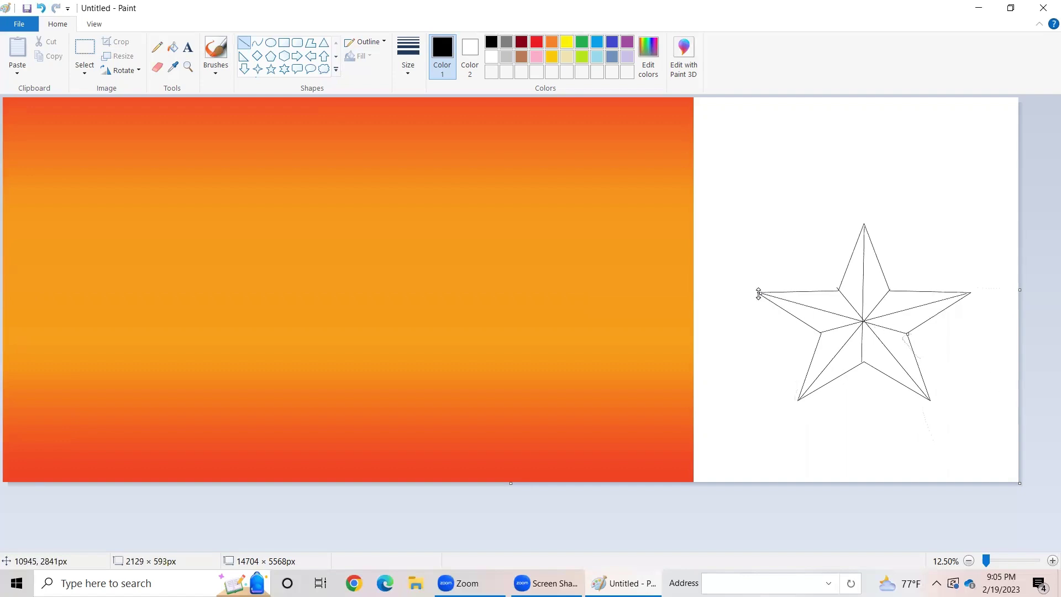
{"action": "left_click", "coordinate": [771, 246]}
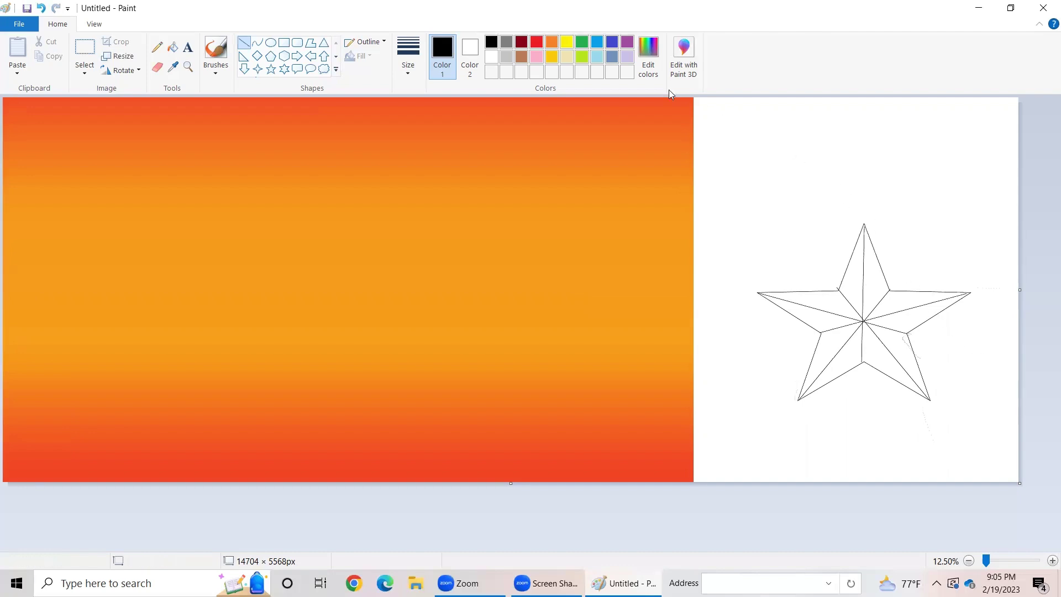
Step: Choose indigo, then fill the top-right, upper-right, lower-right, lower-left and left facets turquoise
{"action": "left_click", "coordinate": [615, 41]}
{"action": "left_click", "coordinate": [173, 47]}
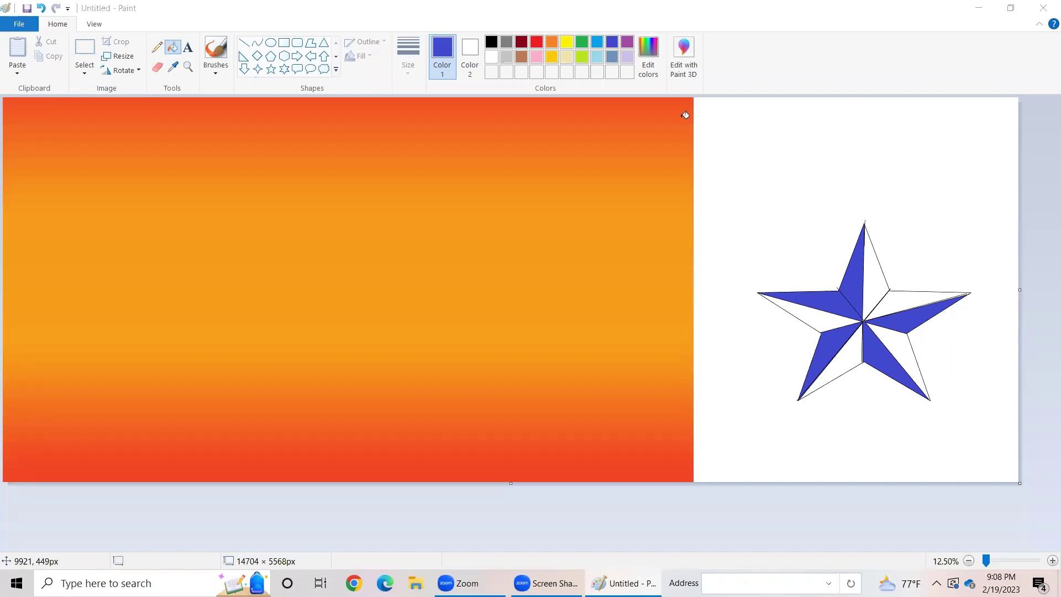
{"action": "left_click", "coordinate": [597, 43]}
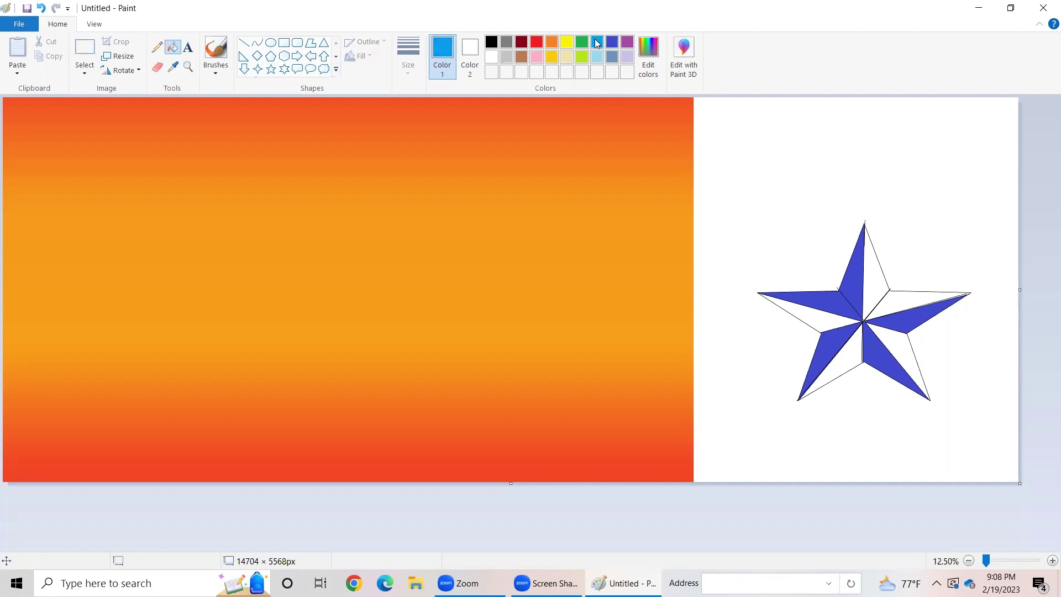
{"action": "left_click", "coordinate": [875, 286]}
{"action": "left_click", "coordinate": [901, 304]}
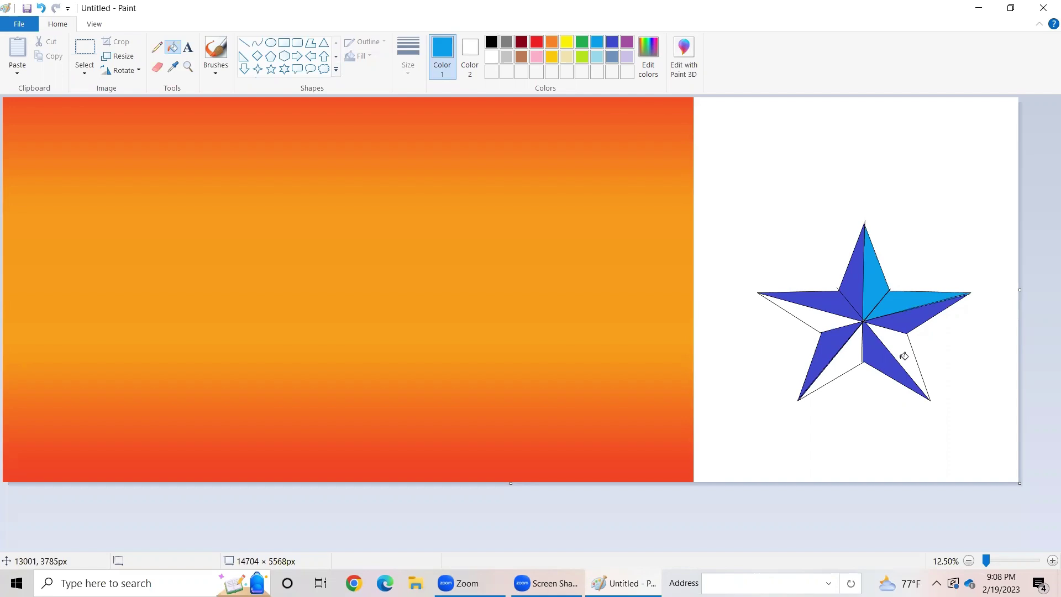
{"action": "left_click", "coordinate": [903, 357]}
{"action": "left_click", "coordinate": [849, 357]}
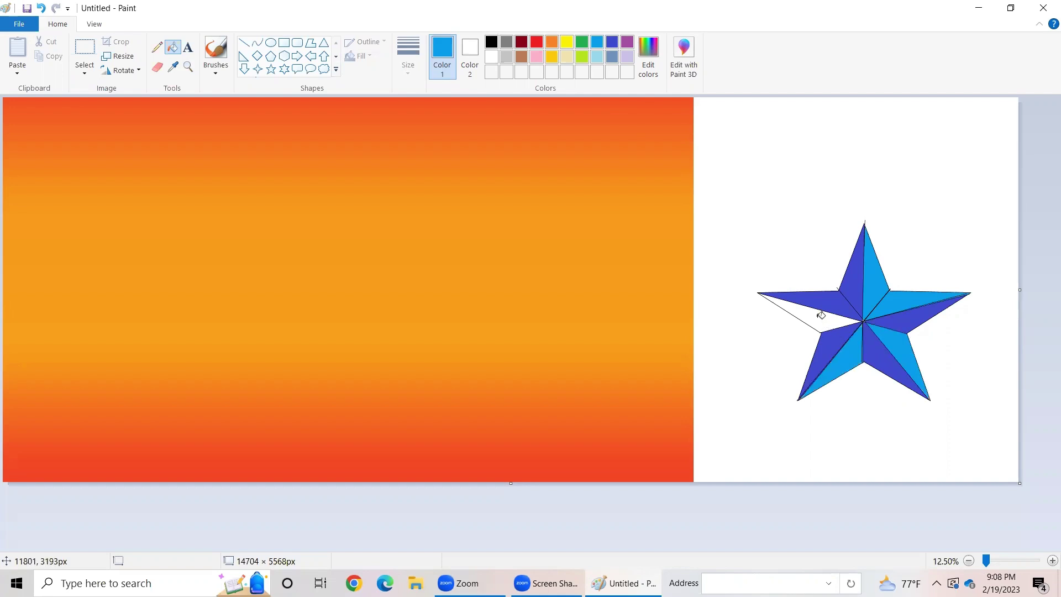
{"action": "left_click", "coordinate": [821, 316]}
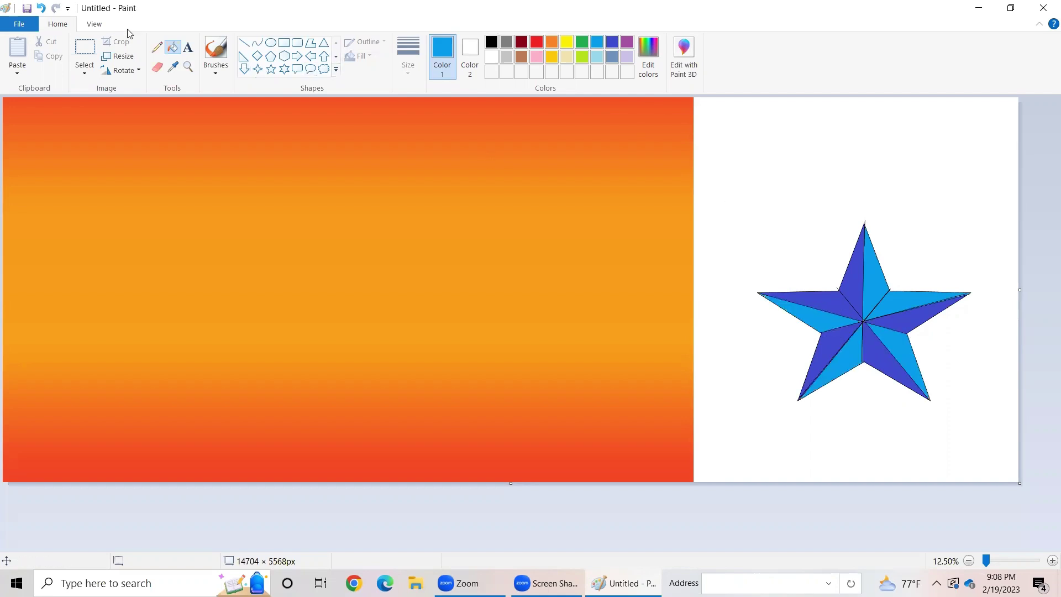
Step: Turn on Transparent selection with rectangular selection
{"action": "left_click", "coordinate": [87, 71]}
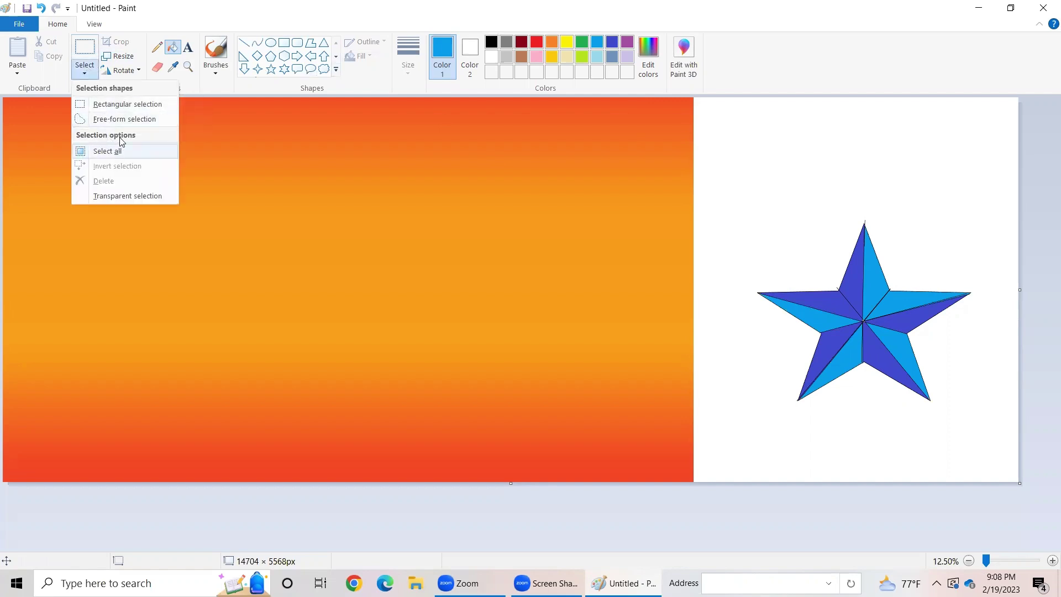
{"action": "left_click", "coordinate": [137, 194]}
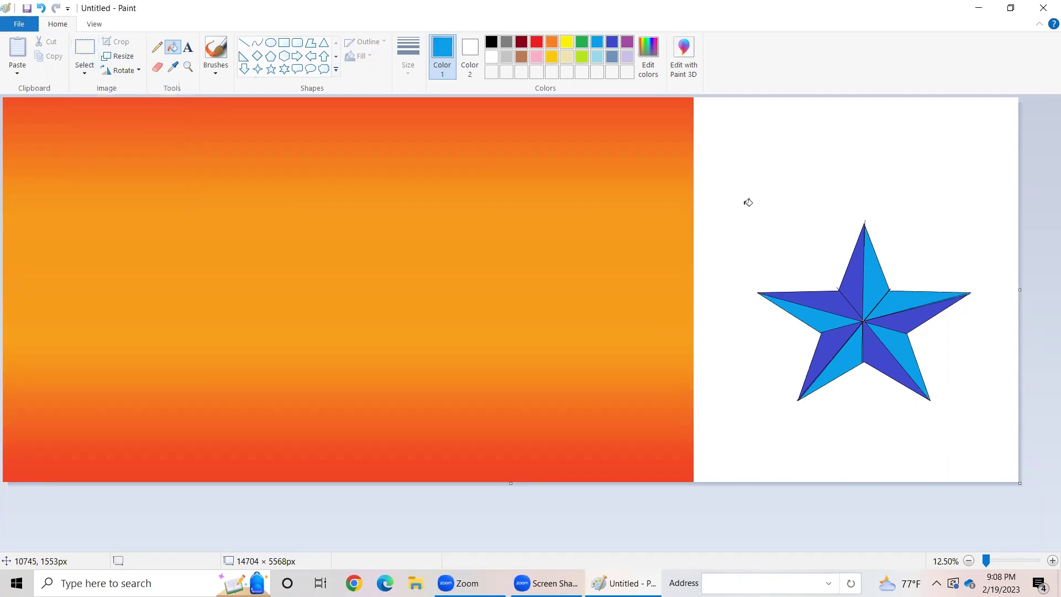
{"action": "left_click", "coordinate": [83, 54]}
{"action": "left_click", "coordinate": [93, 77]}
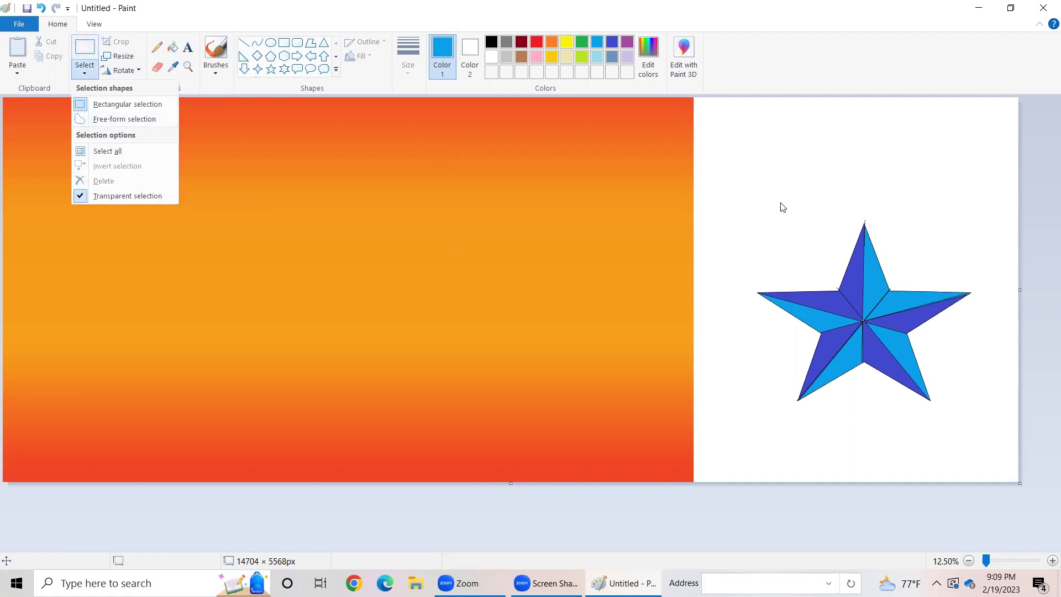
{"action": "left_click", "coordinate": [751, 216]}
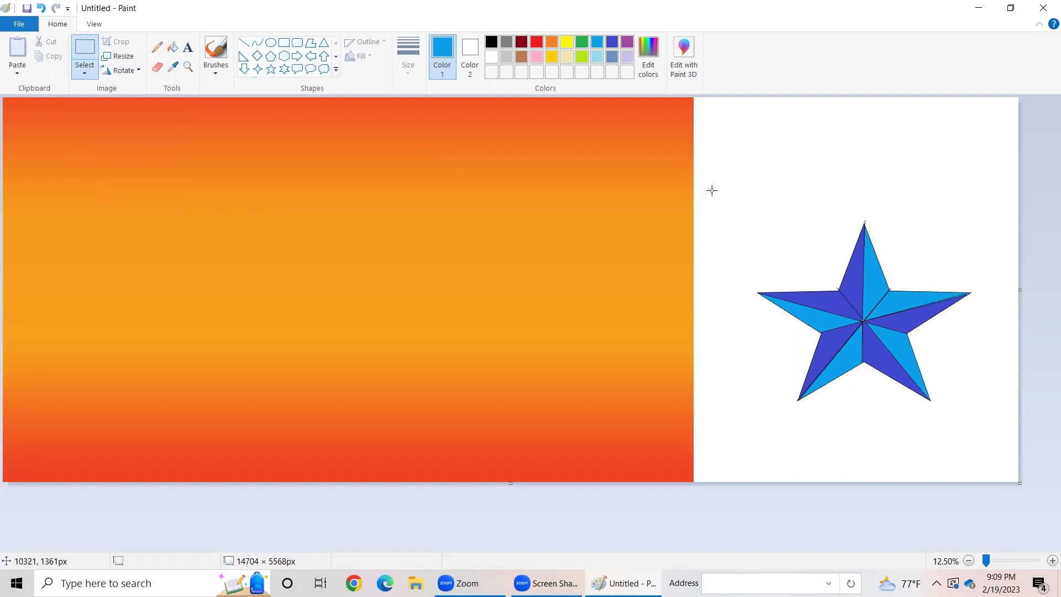
Step: Select the star, move it onto the orange gradient and make it smaller
{"action": "mouse_move", "coordinate": [707, 183]}
{"action": "left_mouse_down"}
{"action": "mouse_move", "coordinate": [709, 333]}
{"action": "mouse_move", "coordinate": [987, 428]}
{"action": "left_mouse_up"}
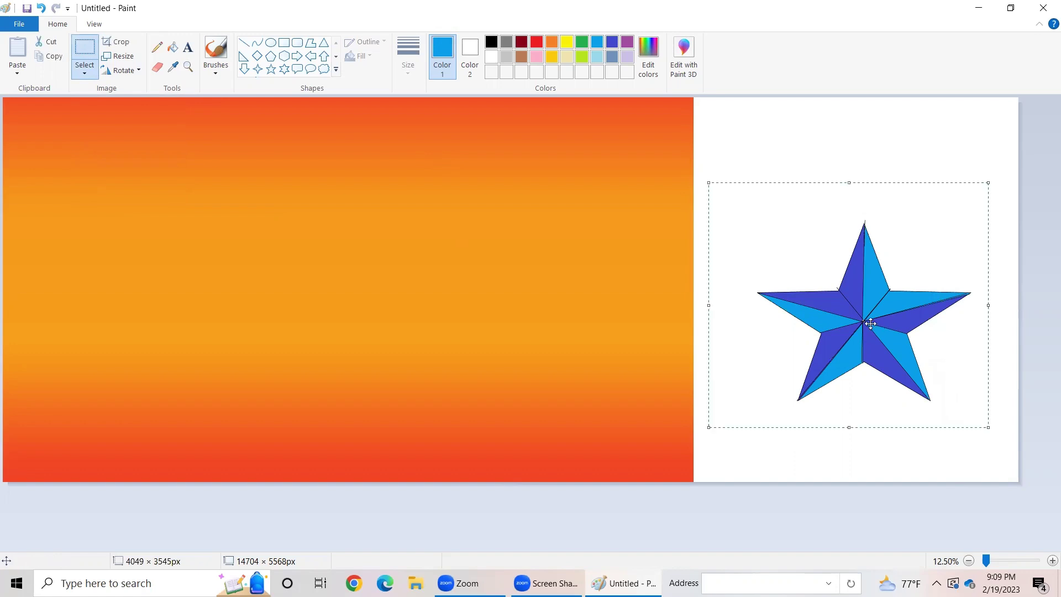
{"action": "left_click", "coordinate": [682, 323]}
{"action": "left_click_drag", "start_coordinate": [416, 320], "coordinate": [414, 317]}
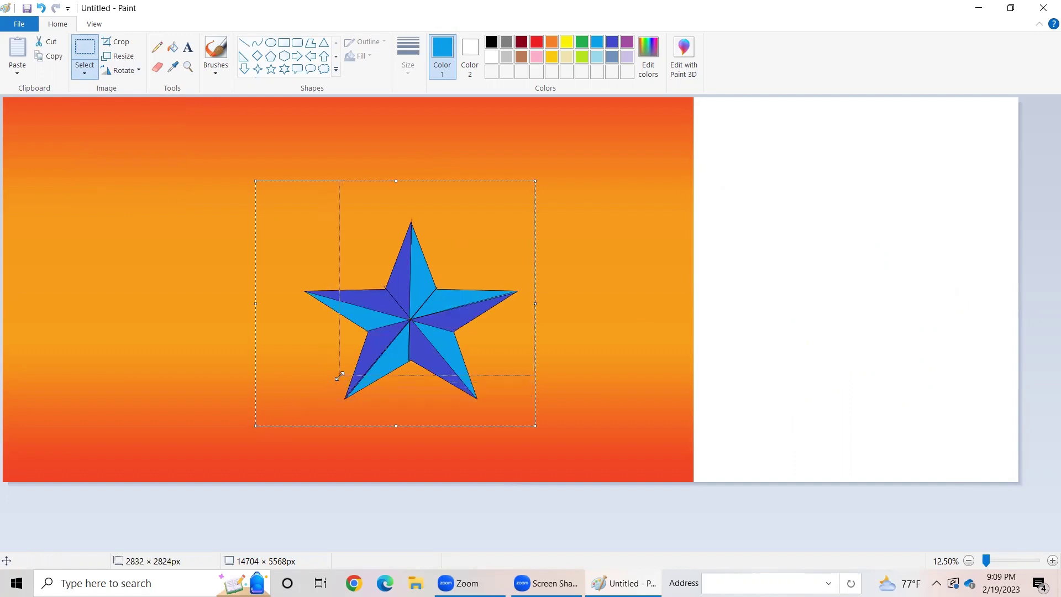
{"action": "key", "text": "ctrl+z"}
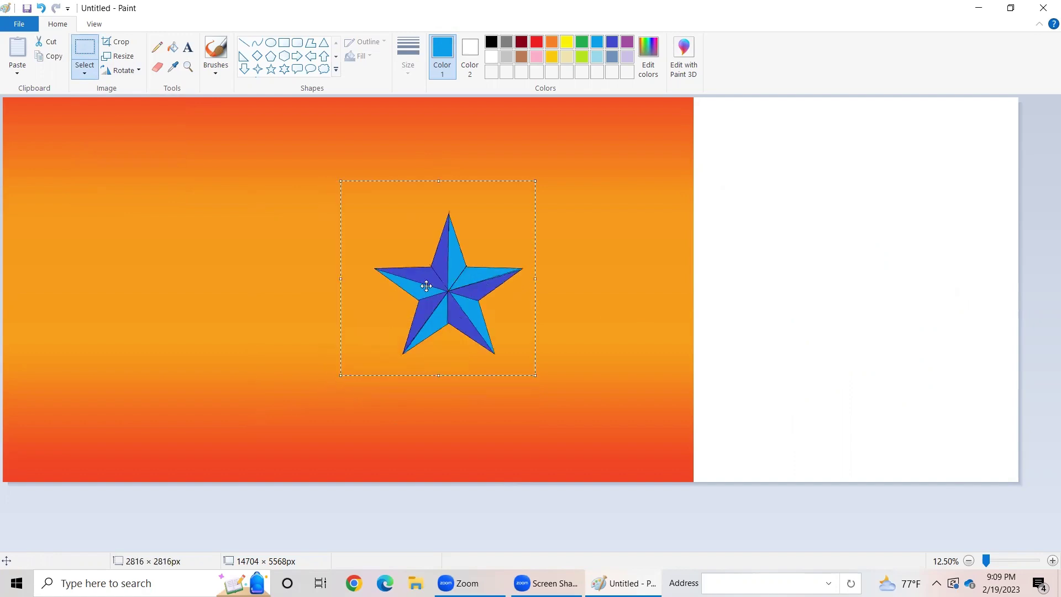
{"action": "key", "text": "ctrl+z"}
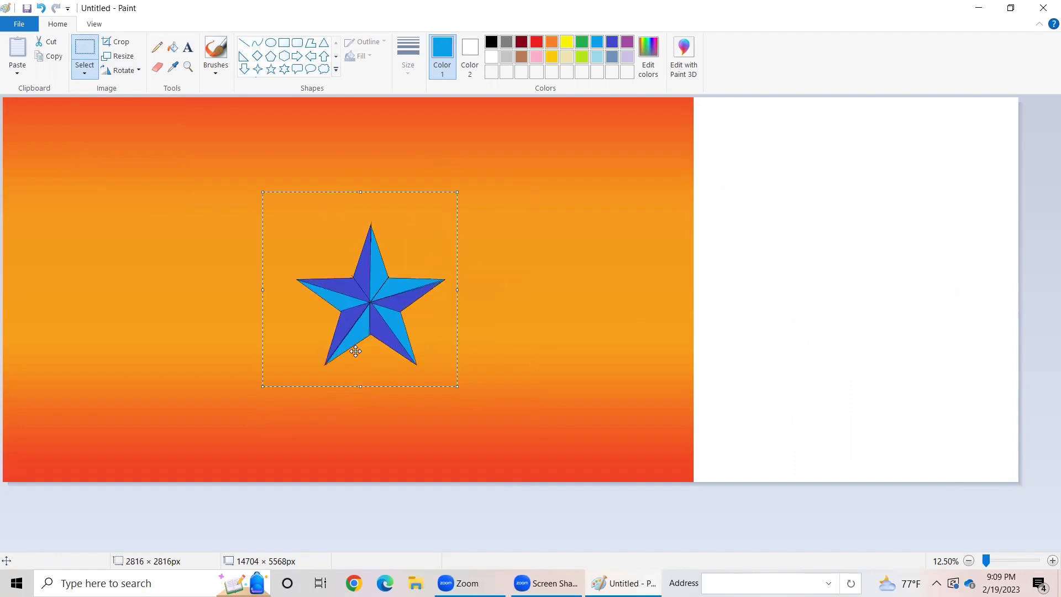
Step: Copy the blue star, place a copy at the top-left, and paste another copy
{"action": "right_click", "coordinate": [303, 346]}
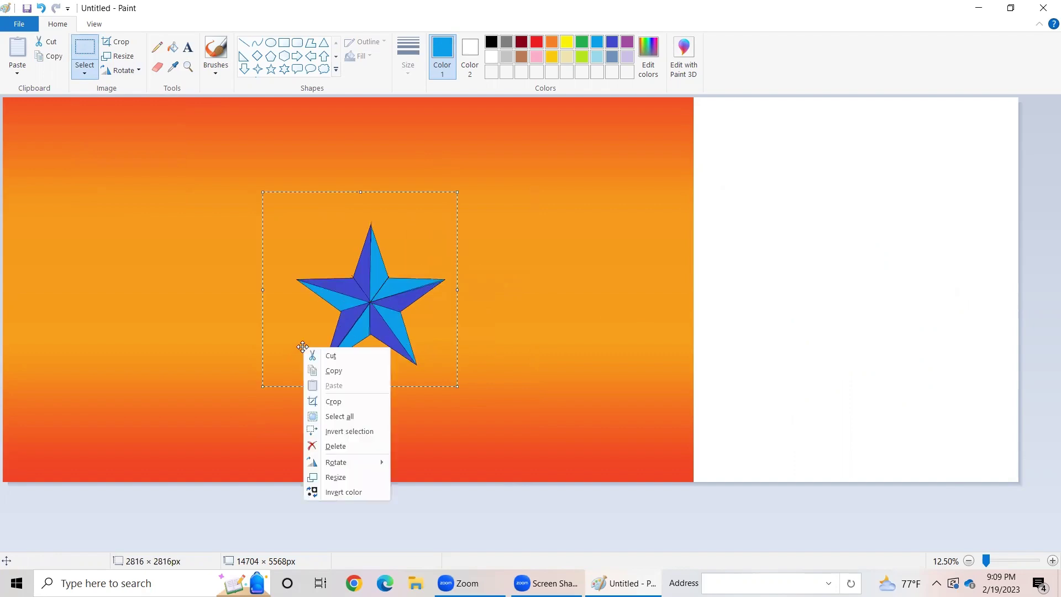
{"action": "left_click", "coordinate": [337, 372]}
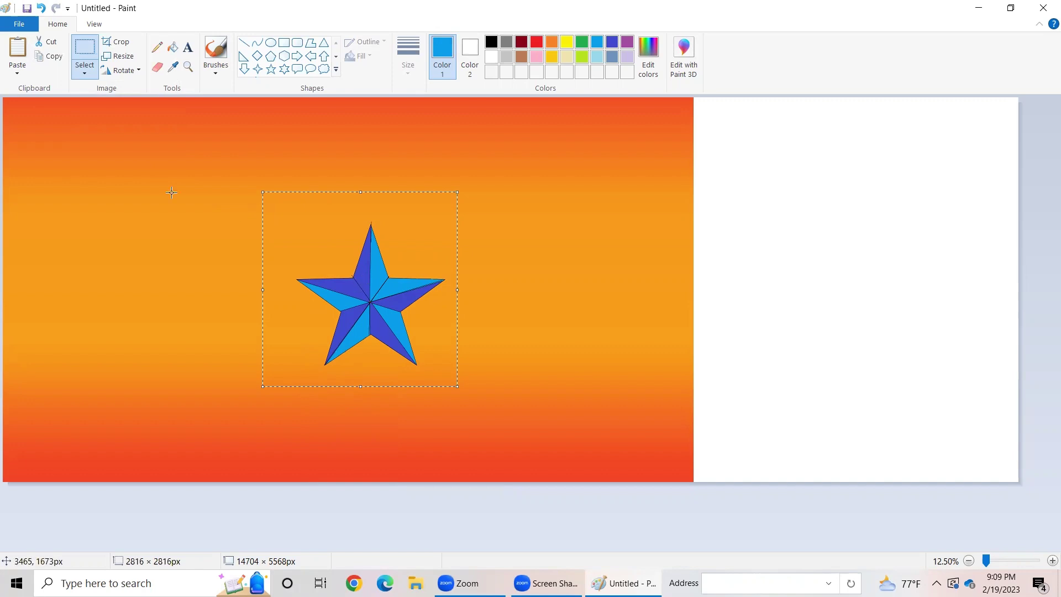
{"action": "left_click", "coordinate": [17, 45]}
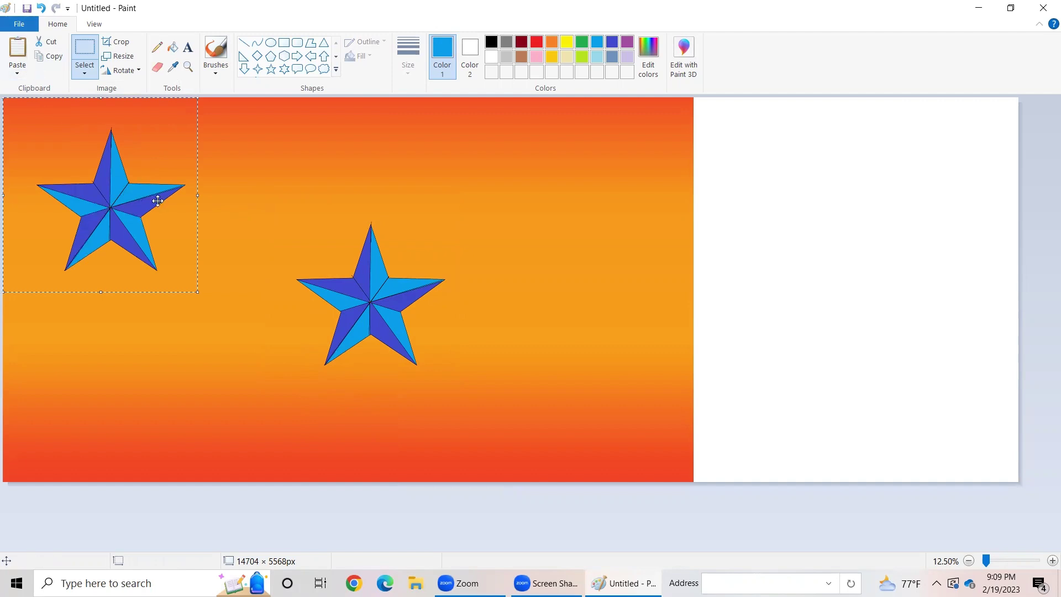
{"action": "left_click", "coordinate": [252, 282]}
{"action": "key", "text": "ctrl+v"}
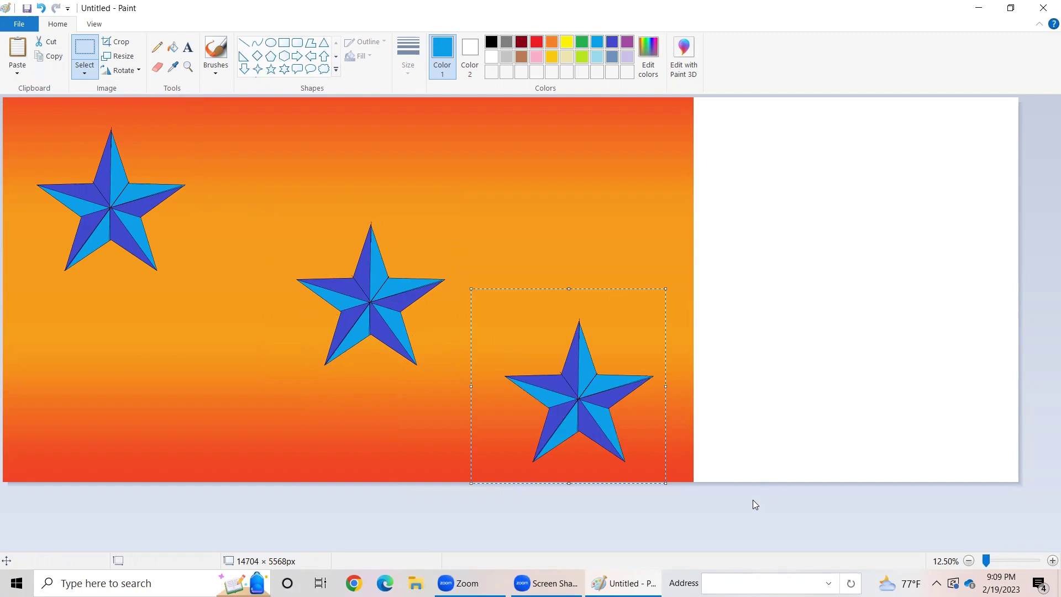
Step: Drop the third star near the bottom-right and crop the canvas to 9880 × 5568 pixels
{"action": "left_click", "coordinate": [926, 387]}
{"action": "left_click_drag", "start_coordinate": [1019, 285], "coordinate": [685, 321]}
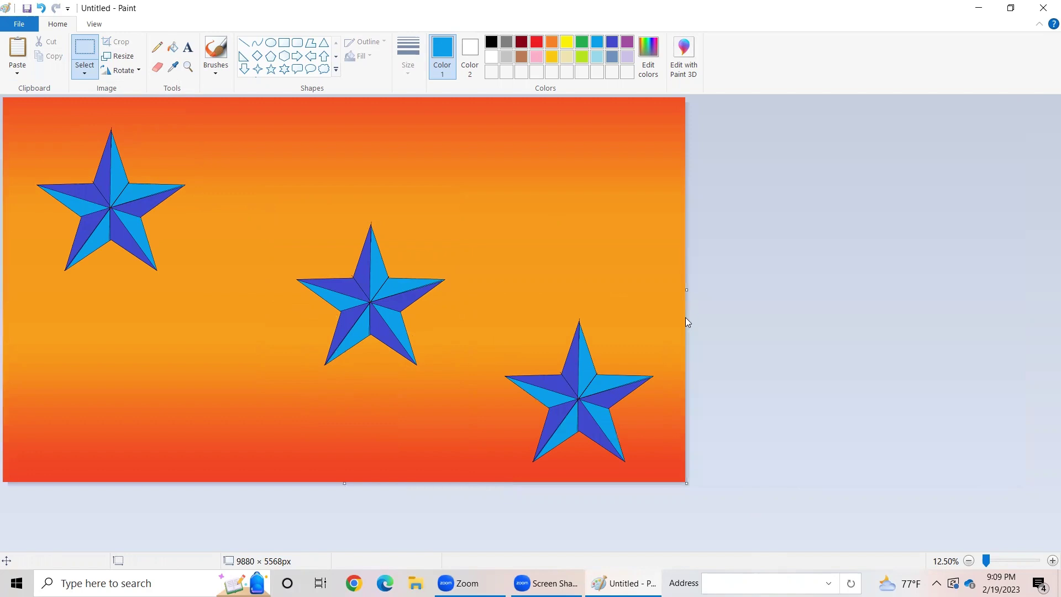